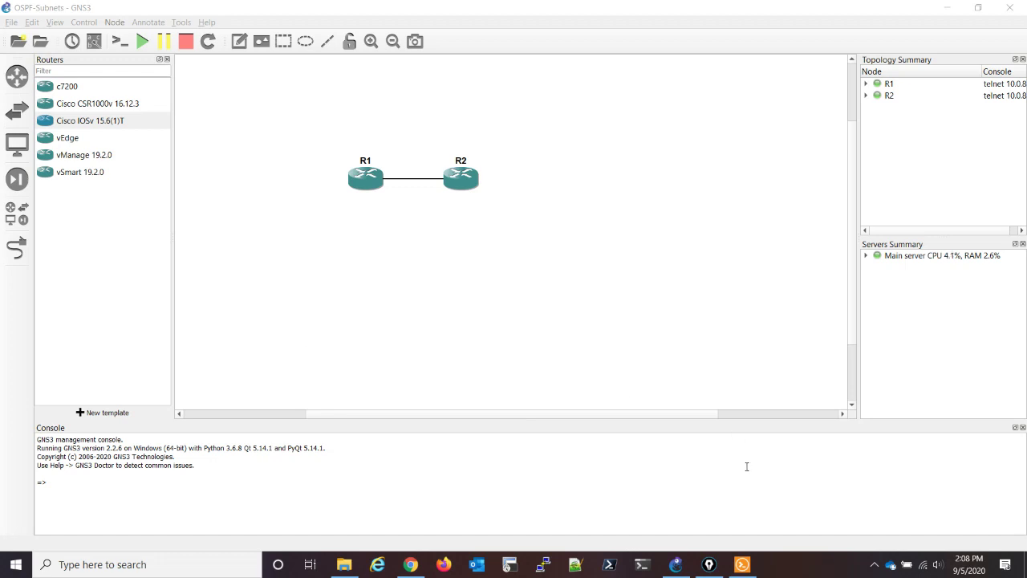
- Show R1's G0/2 configuration with 'sh run int g0/2', revealing mask 255.255.255.0
{"action": "left_click", "coordinate": [741, 565]}
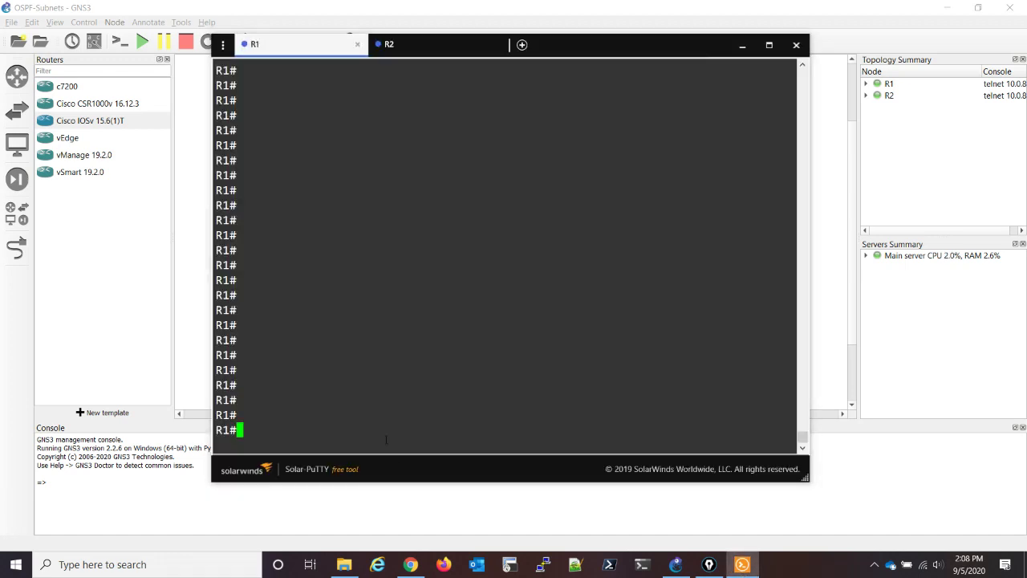
{"action": "type", "text": "sh run int g0/2"}
{"action": "key", "text": "Return"}
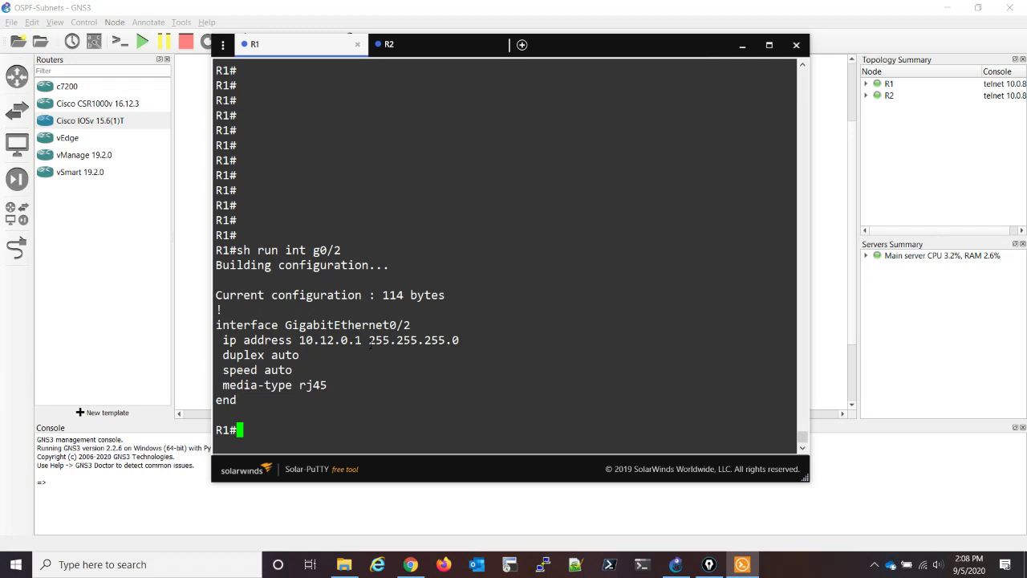
- On R2, display G0/1's configuration showing 10.12.0.2 with mask 255.255.255.128
{"action": "left_click", "coordinate": [433, 45]}
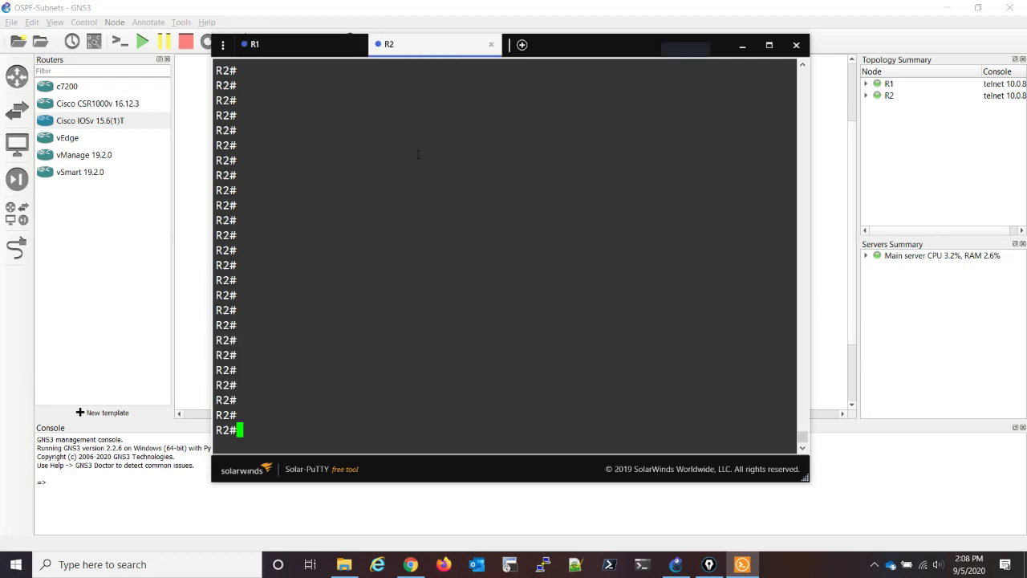
{"action": "type", "text": "conf t"}
{"action": "key", "text": "Return"}
{"action": "type", "text": "end"}
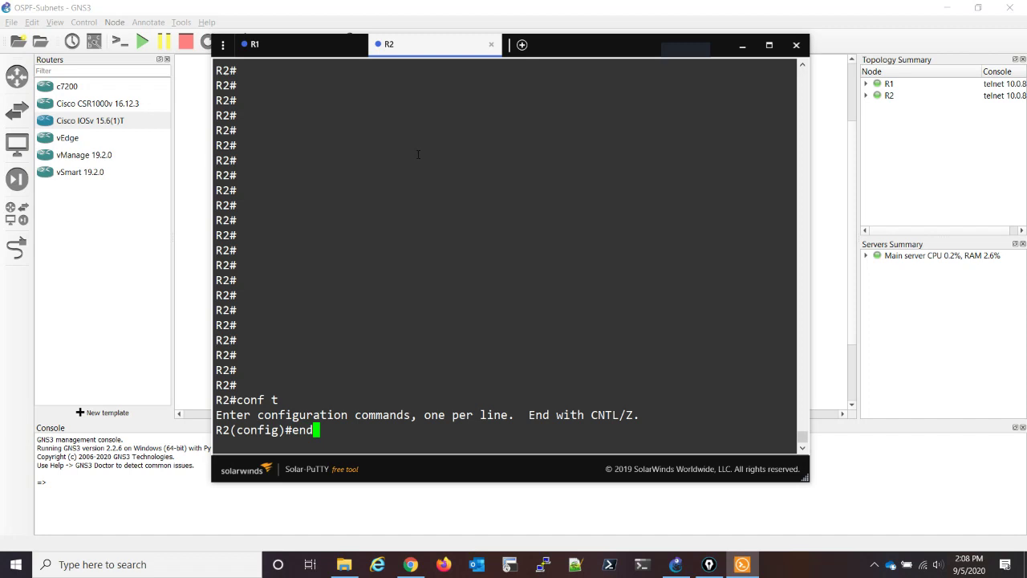
{"action": "key", "text": "Return"}
{"action": "key", "text": "Return"}
{"action": "key", "text": "Return"}
{"action": "type", "text": "sh run int g0/"}
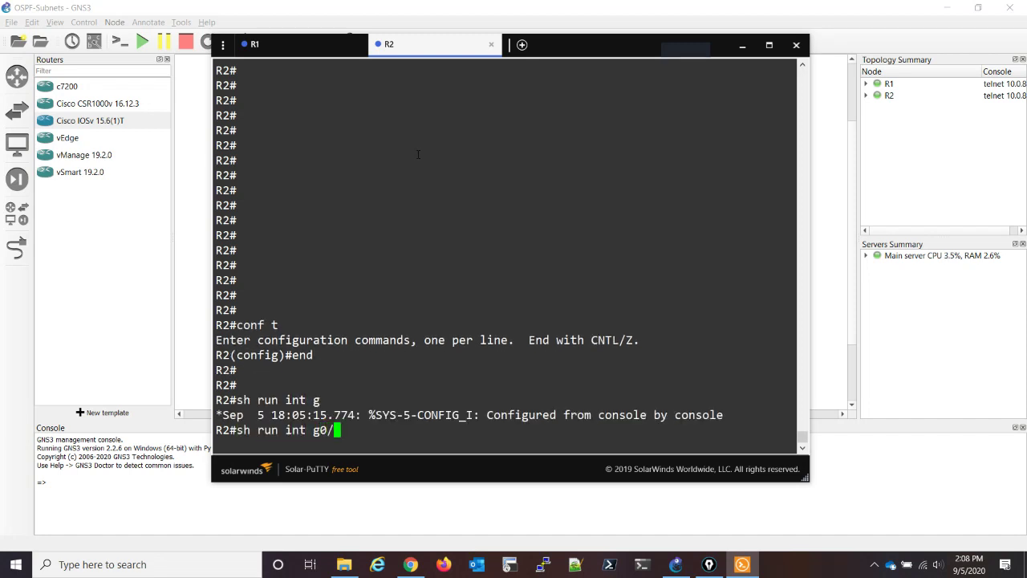
{"action": "type", "text": "1"}
{"action": "key", "text": "Return"}
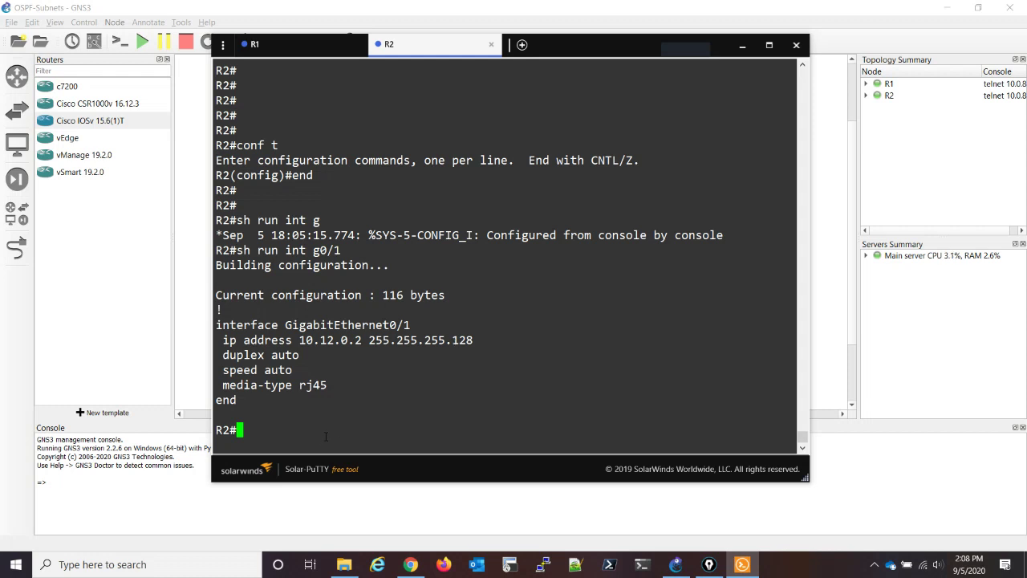
- Ping R1 at 10.12.0.1 from R2 with 100 percent success
{"action": "type", "text": "ping 10.12.0.1"}
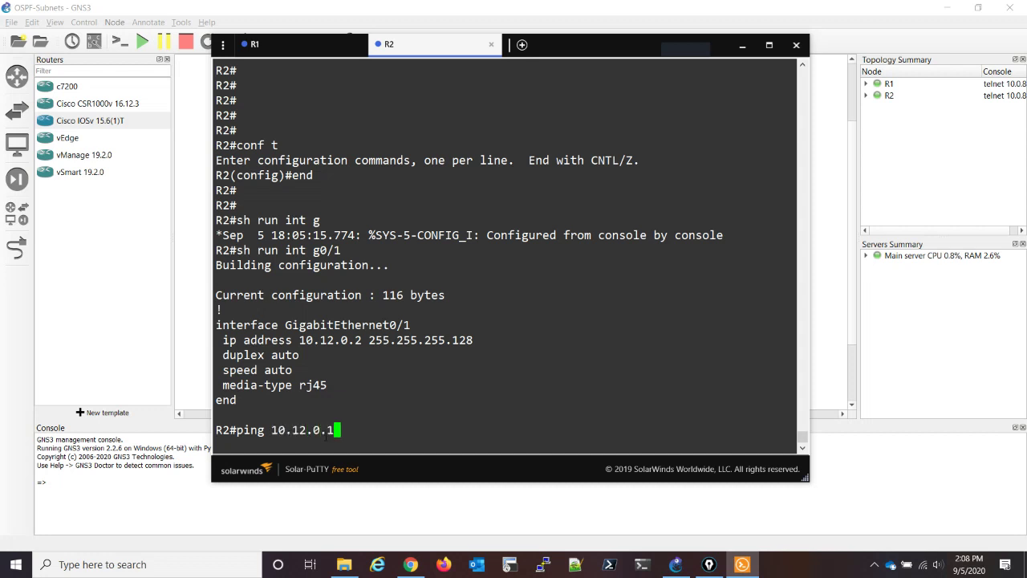
{"action": "key", "text": "Return"}
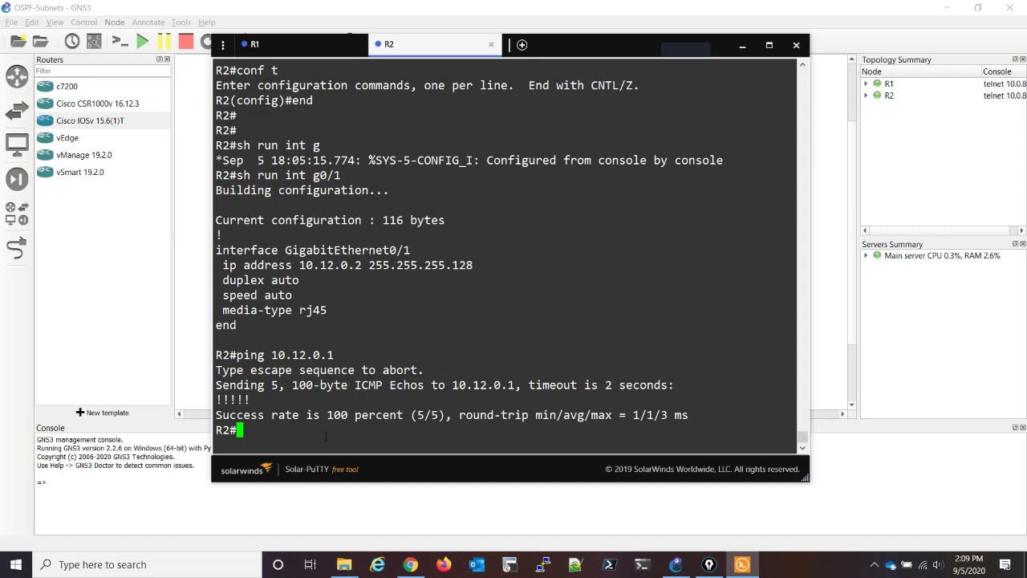
{"action": "key", "text": "Return"}
{"action": "key", "text": "Return"}
{"action": "key", "text": "Return"}
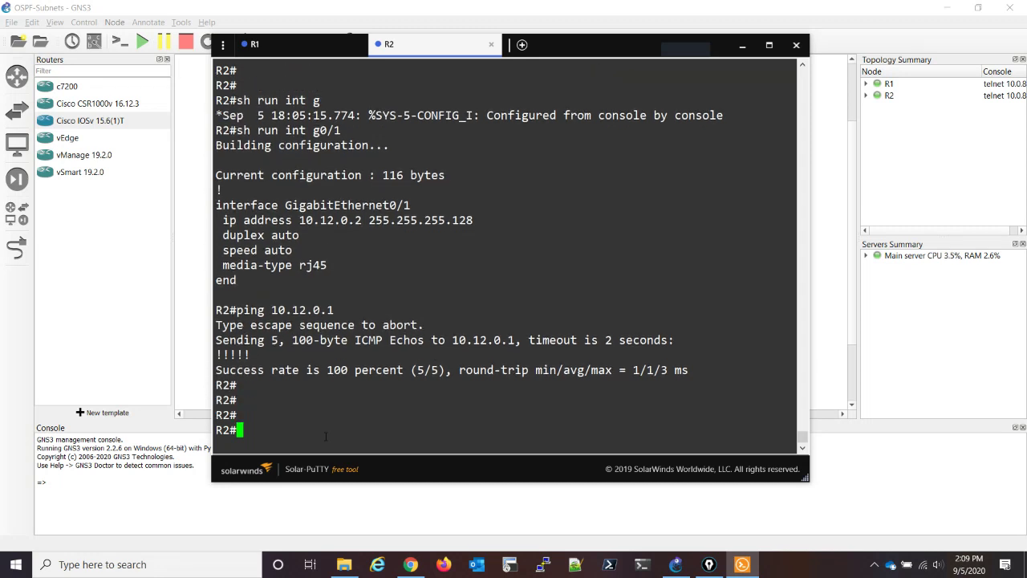
- Enable OSPF process 1 area 0 on R2's interface G0/1
{"action": "type", "text": "conf t"}
{"action": "key", "text": "Return"}
{"action": "type", "text": "int g0/"}
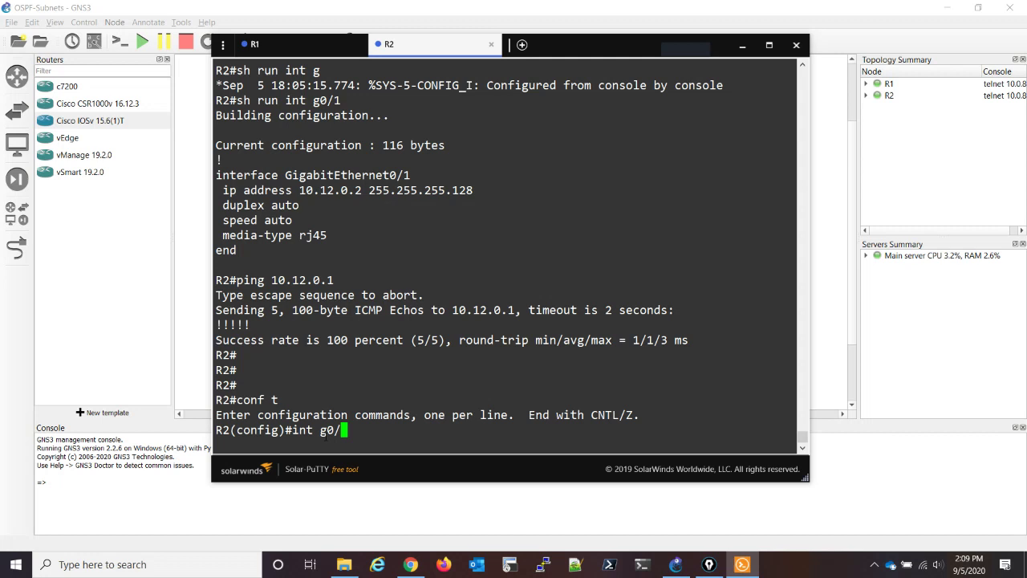
{"action": "type", "text": "1"}
{"action": "key", "text": "Return"}
{"action": "key", "text": "Return"}
{"action": "key", "text": "Return"}
{"action": "key", "text": "Return"}
{"action": "key", "text": "Return"}
{"action": "type", "text": "ip"}
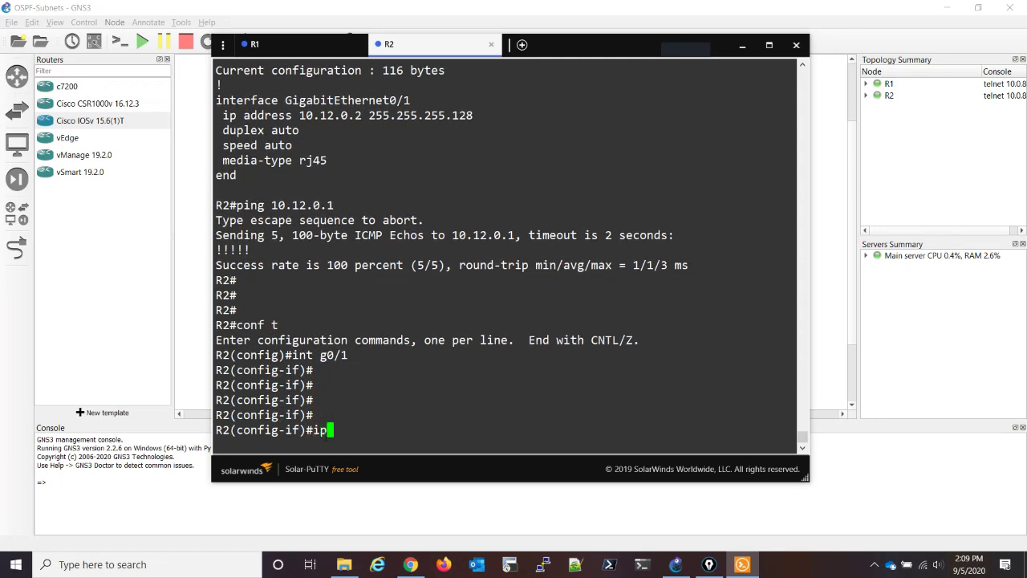
{"action": "type", "text": " ospf 1 area 0"}
{"action": "key", "text": "Return"}
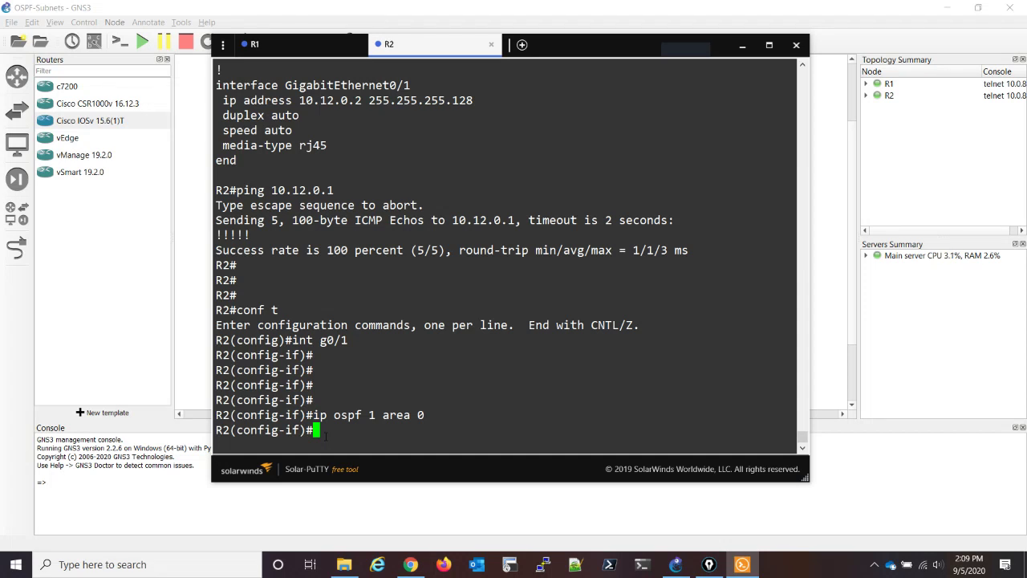
- Turn on OSPF hello debugging on R1 with 'debug ip ospf hello'
{"action": "left_click", "coordinate": [284, 52]}
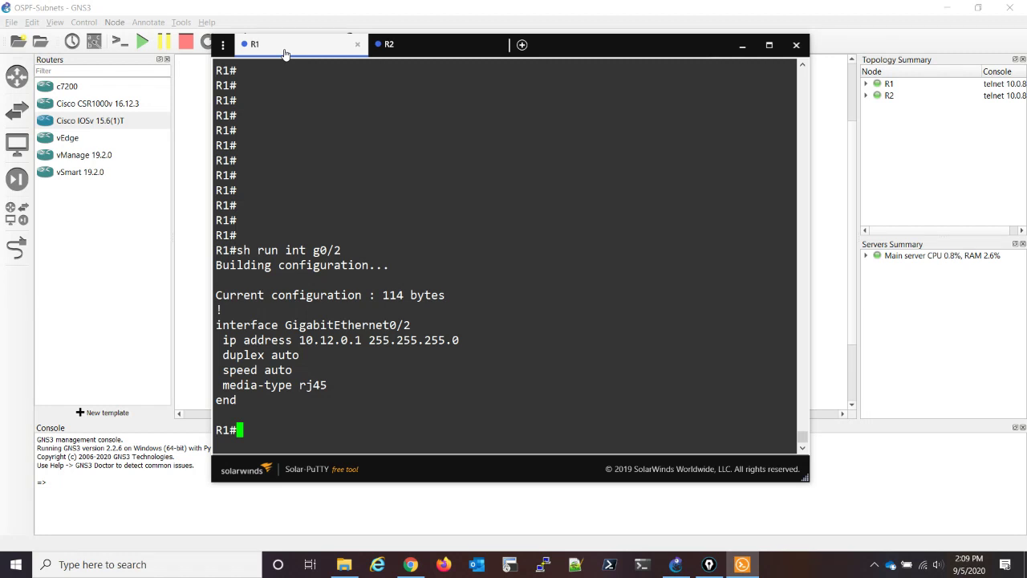
{"action": "type", "text": "debug ip ospf hello"}
{"action": "key", "text": "Return"}
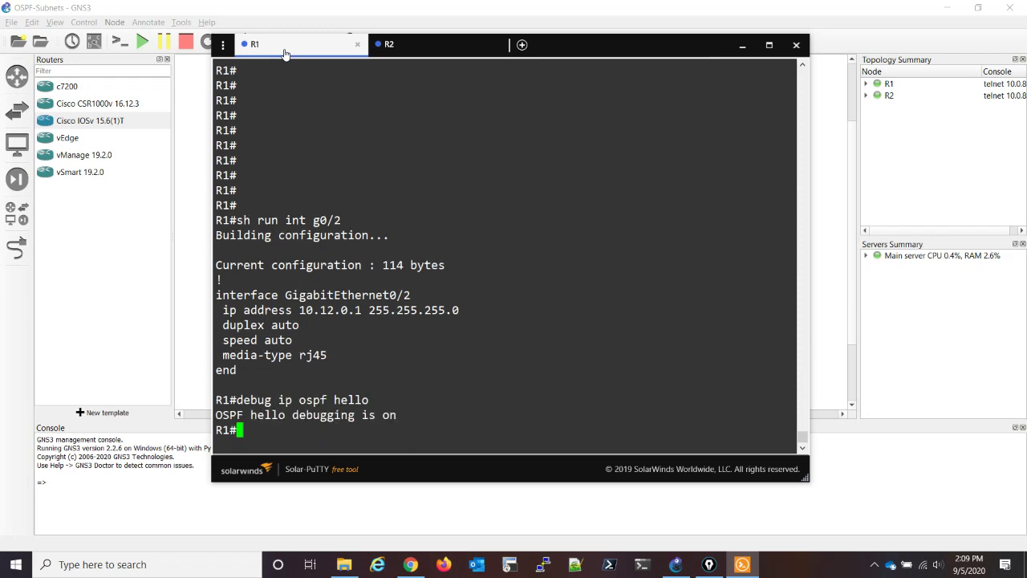
{"action": "key", "text": "Return"}
{"action": "key", "text": "Return"}
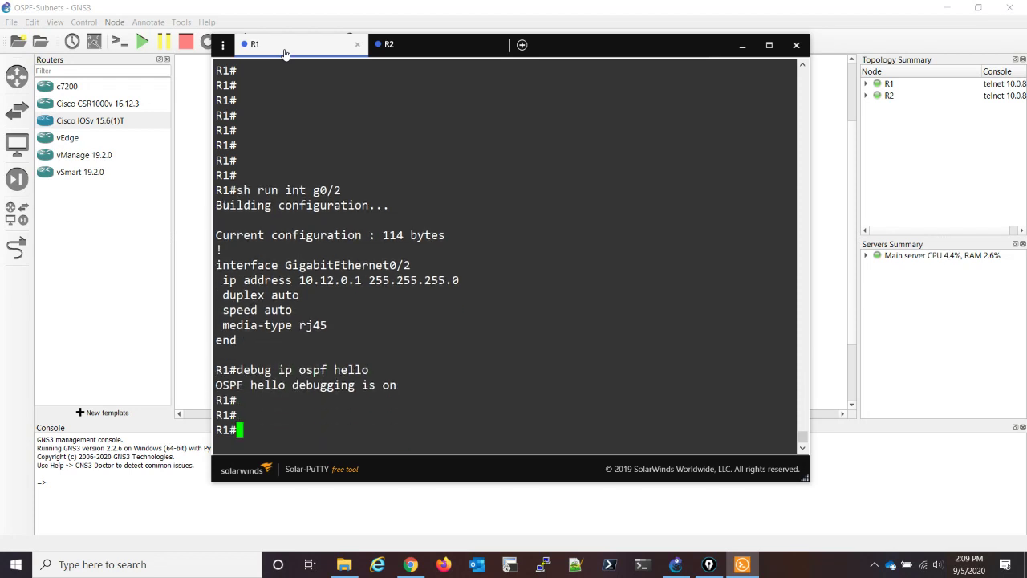
- Enable OSPF 1 area 0 on R1's G0/2, then turn off all debugging with 'u all'
{"action": "type", "text": "conf t"}
{"action": "key", "text": "Return"}
{"action": "type", "text": "int g0/2"}
{"action": "key", "text": "Return"}
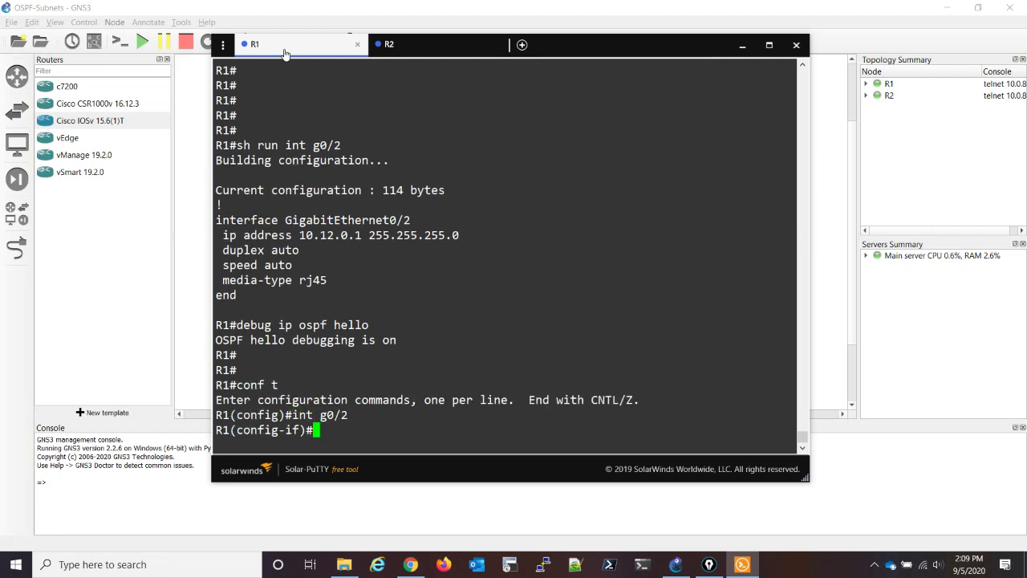
{"action": "type", "text": "ip ospf 1 area 0"}
{"action": "key", "text": "Return"}
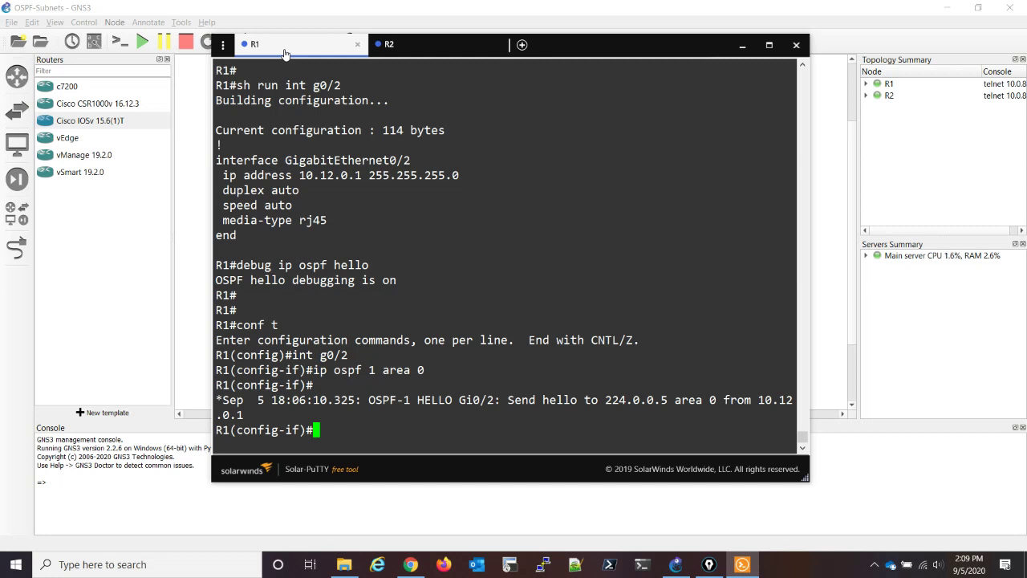
{"action": "type", "text": "end"}
{"action": "key", "text": "Return"}
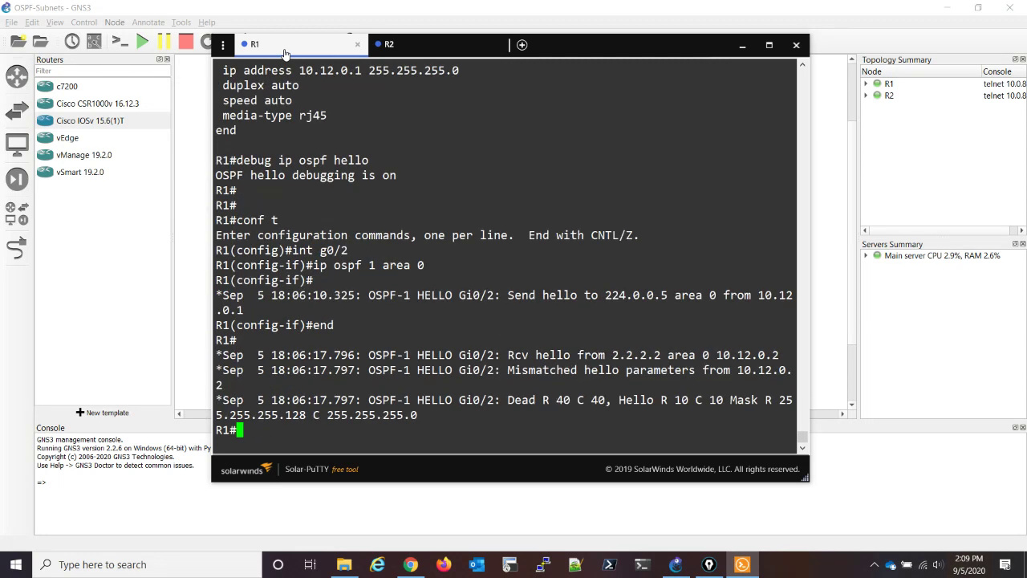
{"action": "type", "text": "u all"}
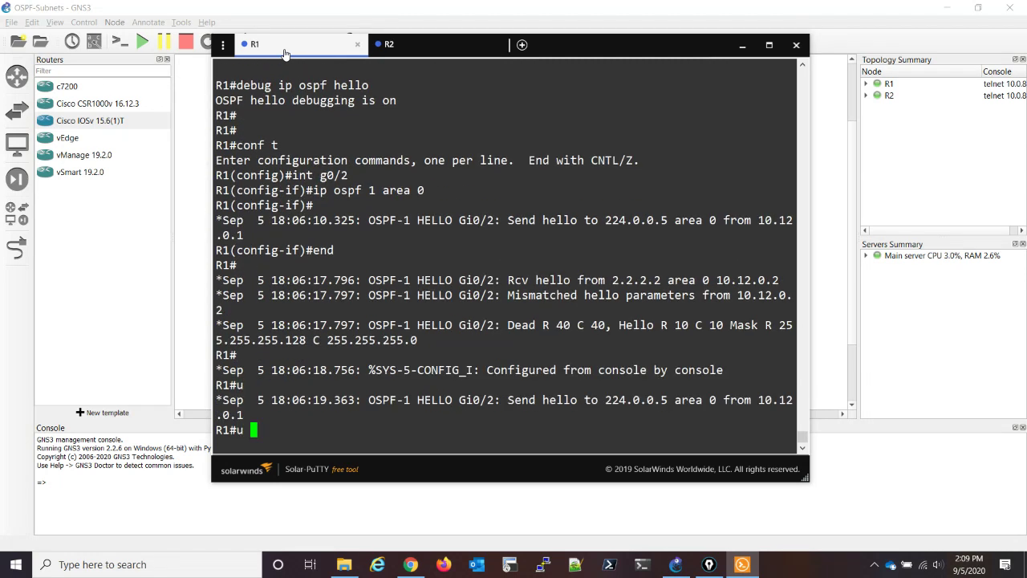
{"action": "key", "text": "Return"}
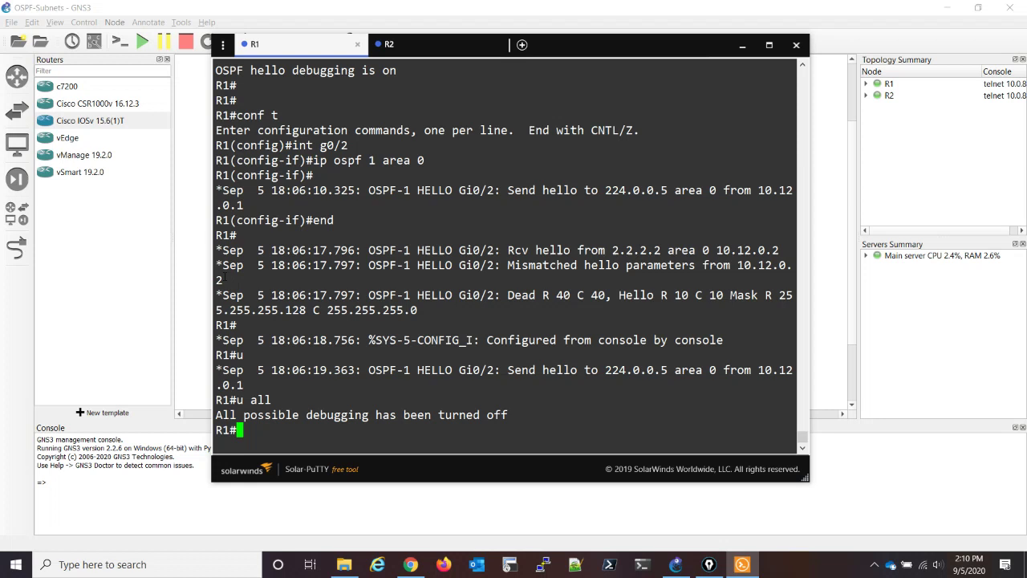
- Highlight the mismatched hello parameters log line on R1
{"action": "triple_click", "coordinate": [507, 285]}
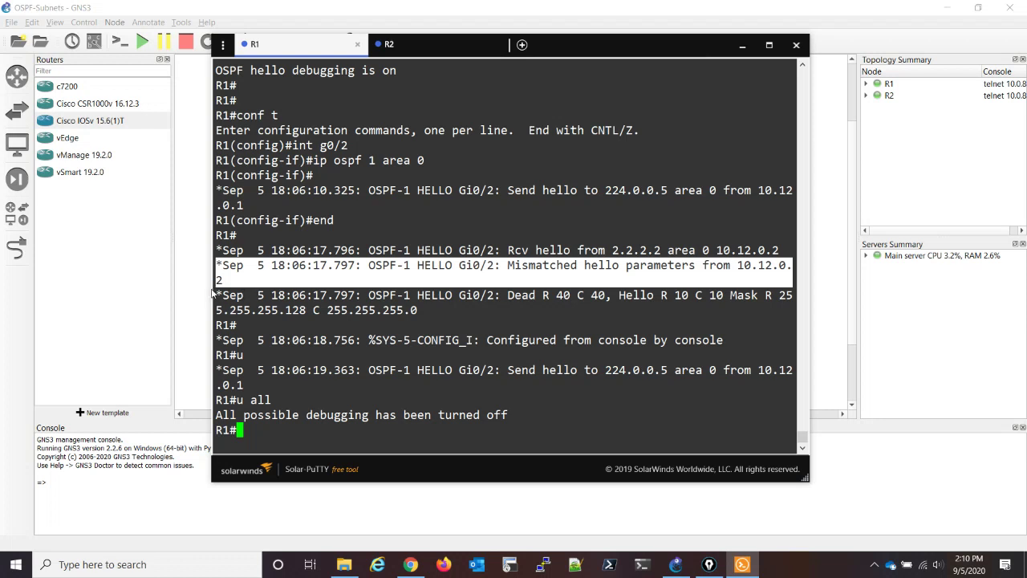
{"action": "left_click", "coordinate": [326, 432]}
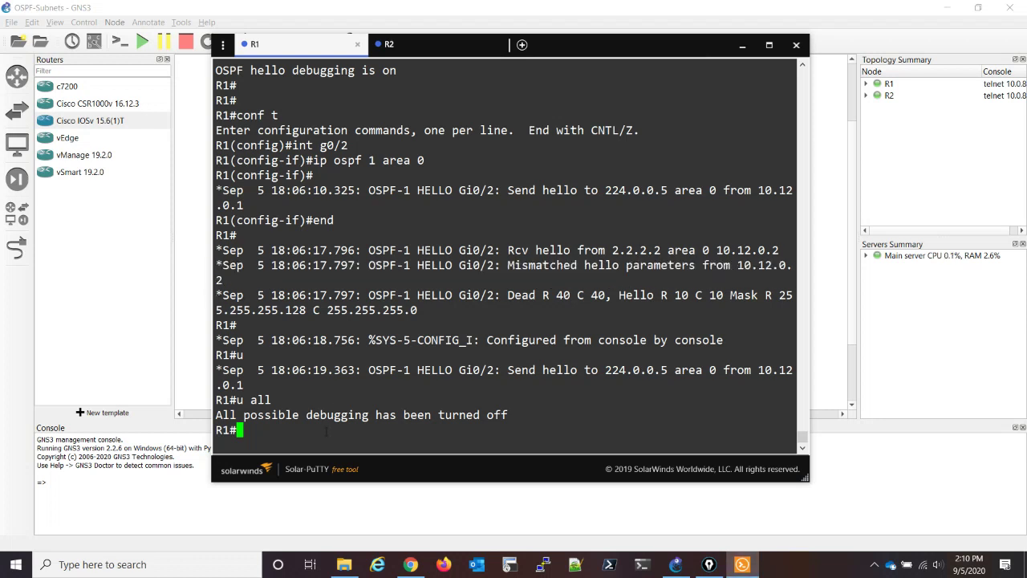
{"action": "key", "text": "Return"}
{"action": "key", "text": "Return"}
{"action": "key", "text": "Return"}
{"action": "key", "text": "Return"}
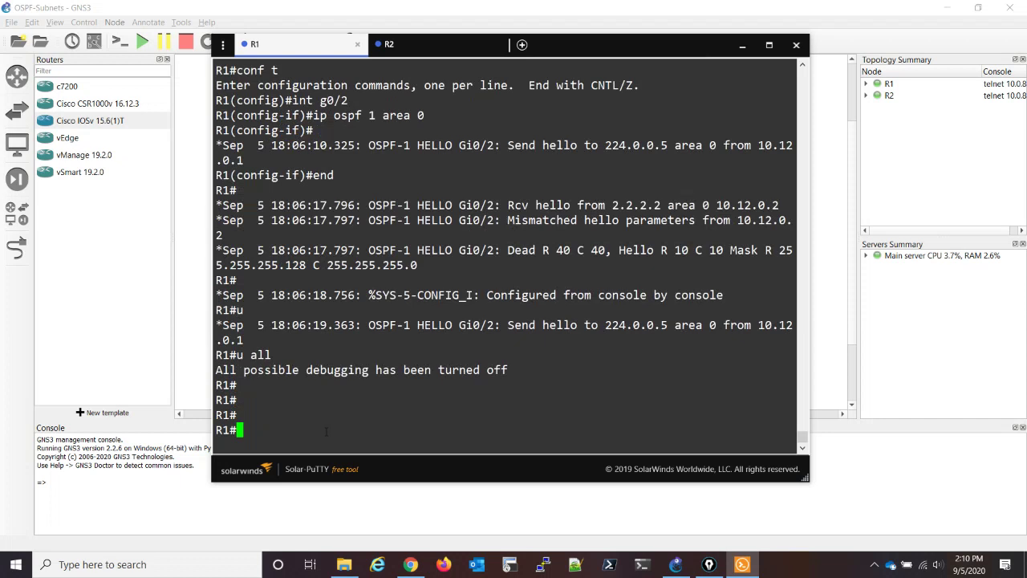
- Show R1's OSPF details for G0/2 and highlight 'Network Type BROADCAST'
{"action": "type", "text": "sh "}
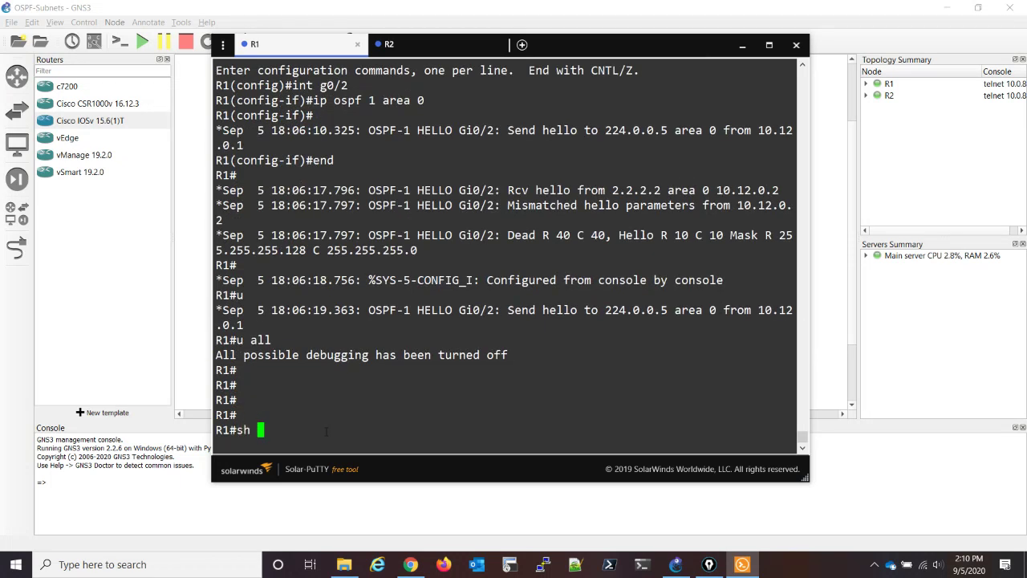
{"action": "type", "text": "ip ospf int g0/2"}
{"action": "key", "text": "Return"}
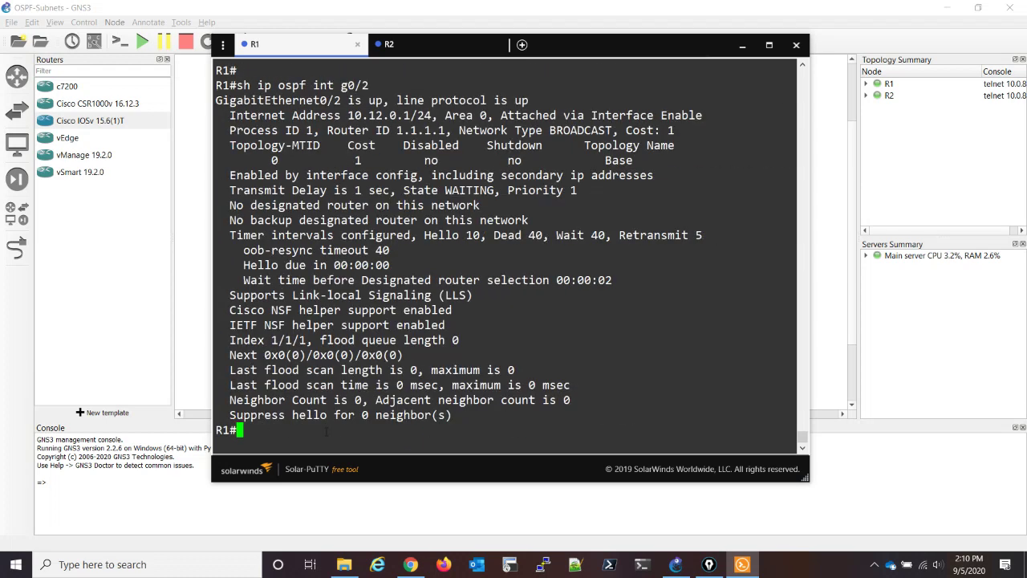
{"action": "left_click_drag", "start_coordinate": [459, 129], "coordinate": [613, 130]}
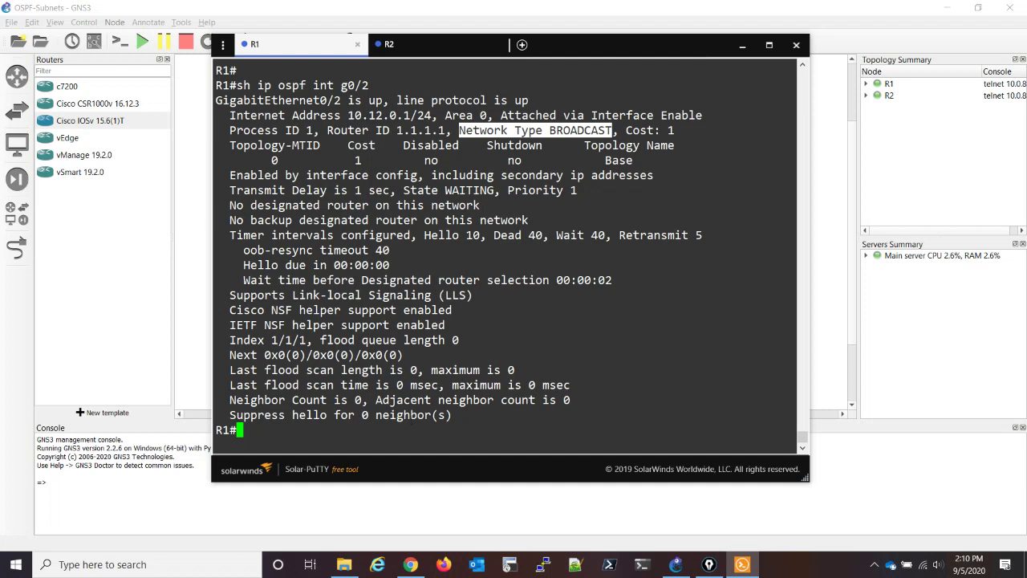
{"action": "left_click", "coordinate": [399, 431]}
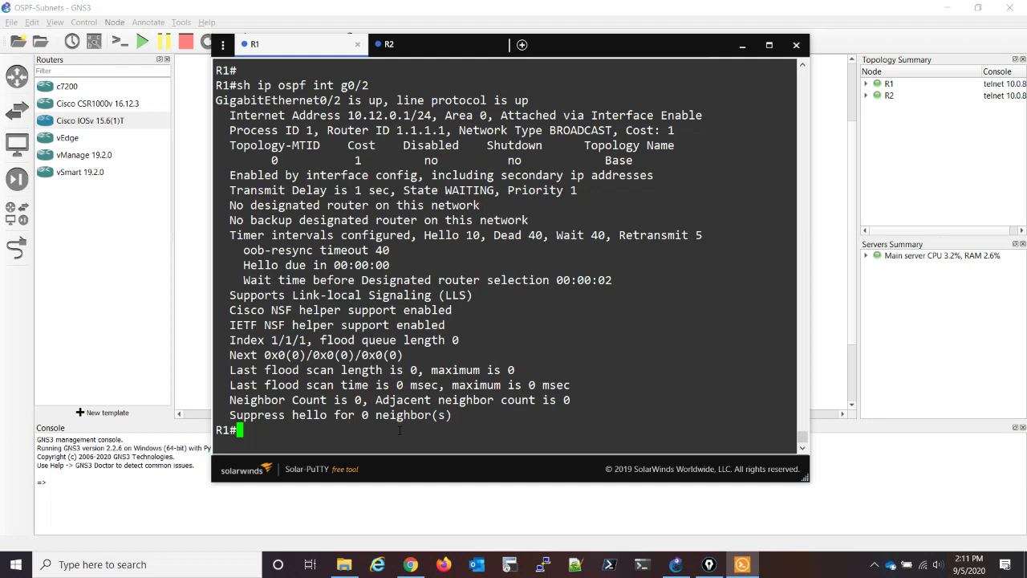
- Set R1's gi0/2 to OSPF network type point-to-point
{"action": "key", "text": "Return"}
{"action": "key", "text": "Return"}
{"action": "key", "text": "Return"}
{"action": "key", "text": "Return"}
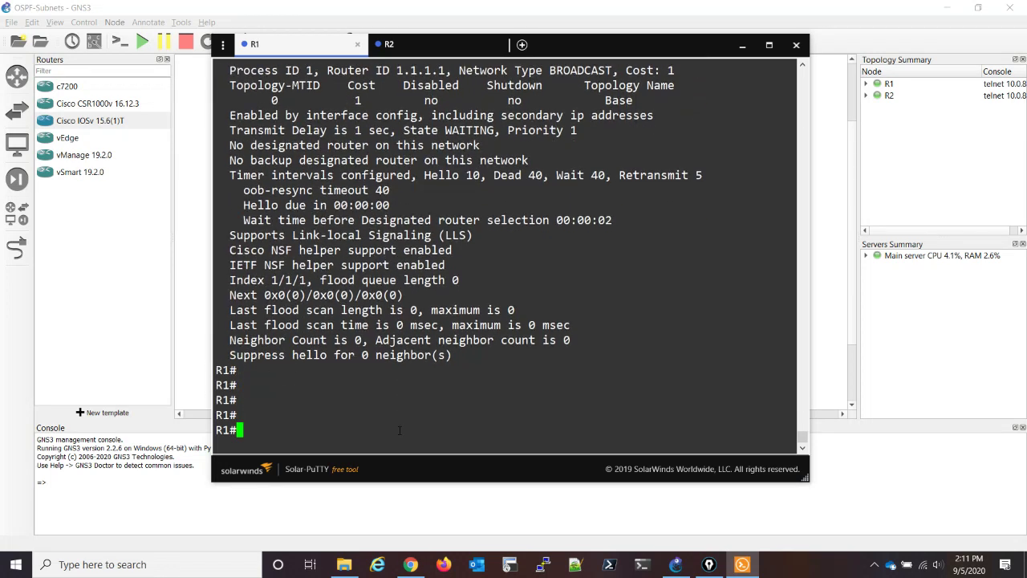
{"action": "type", "text": "conf t"}
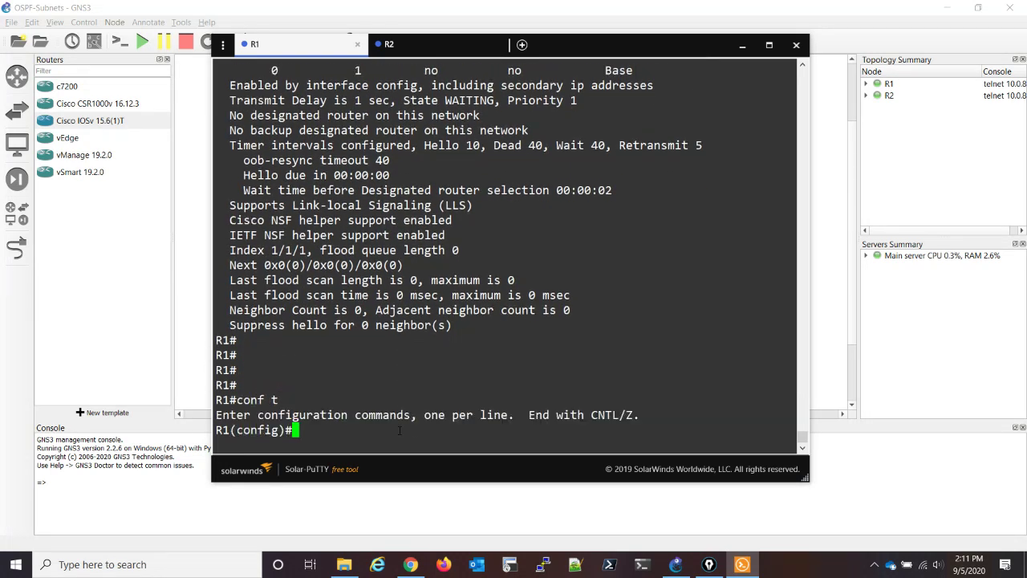
{"action": "type", "text": "int gi0/2"}
{"action": "key", "text": "Return"}
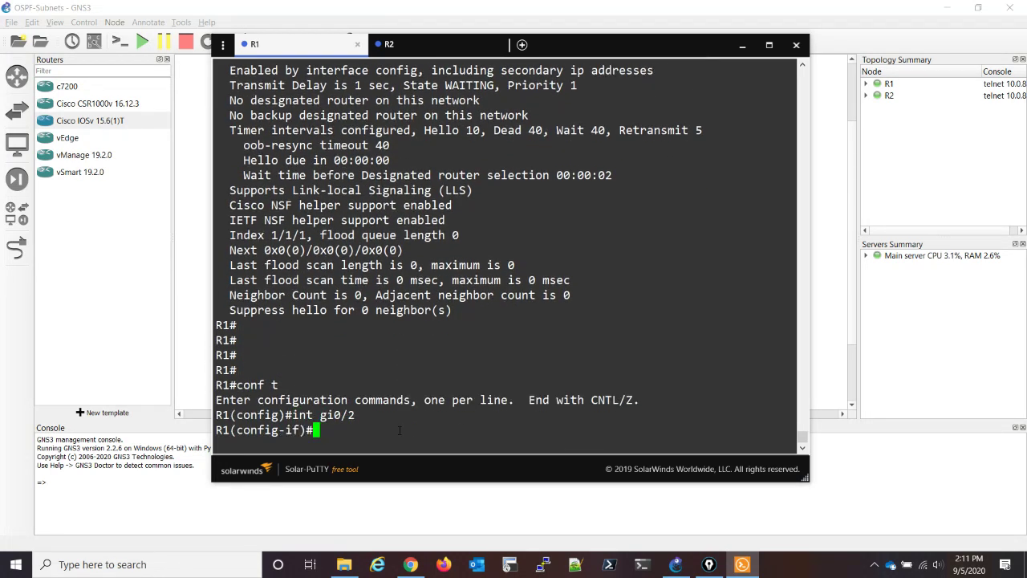
{"action": "type", "text": "ip ospf network point-"}
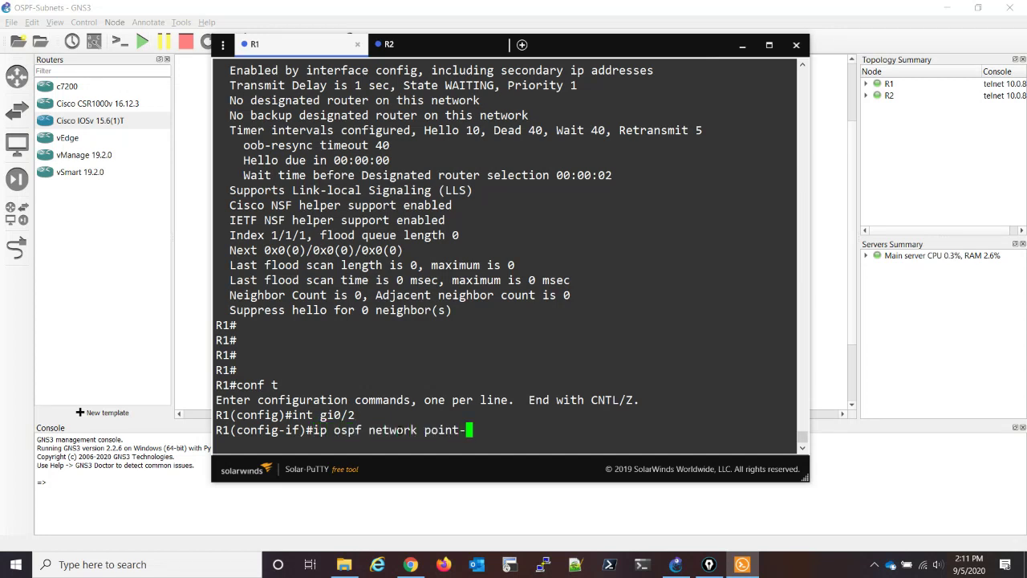
{"action": "type", "text": "to-point"}
{"action": "key", "text": "Return"}
{"action": "type", "text": "end"}
{"action": "key", "text": "Return"}
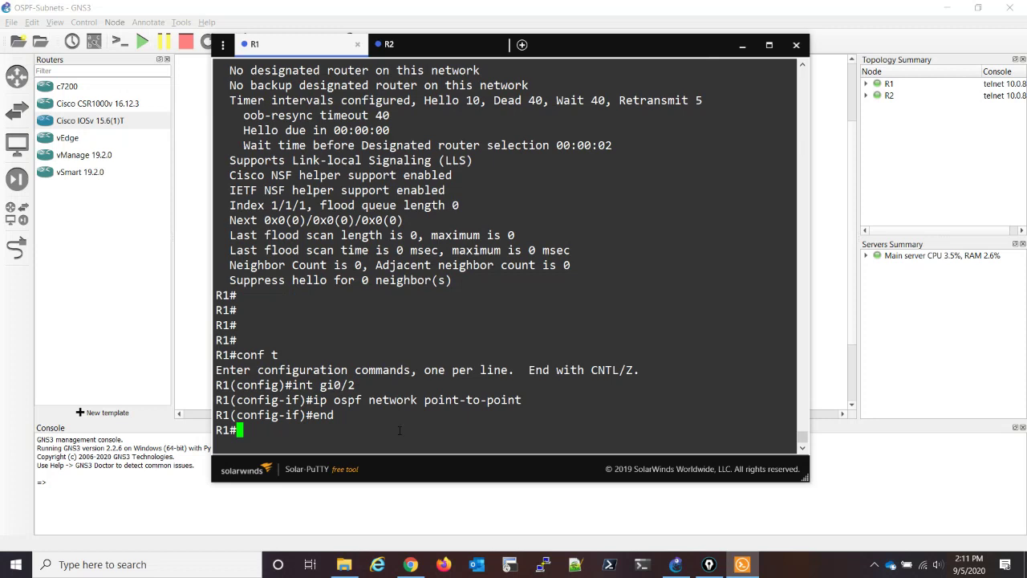
- Set R2's G0/1 to OSPF network type point-to-point
{"action": "left_click", "coordinate": [424, 53]}
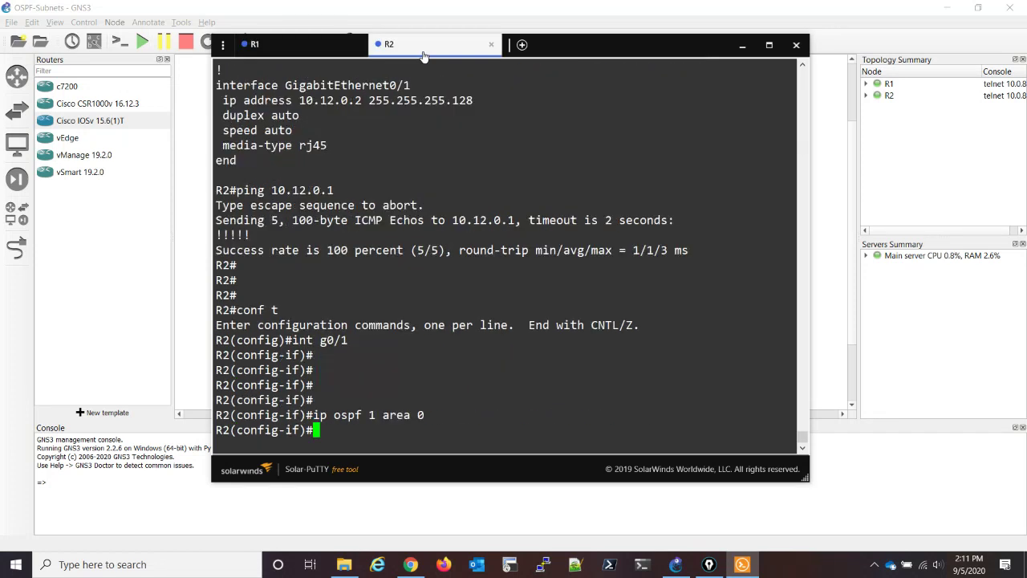
{"action": "type", "text": "ip ospf network point-to"}
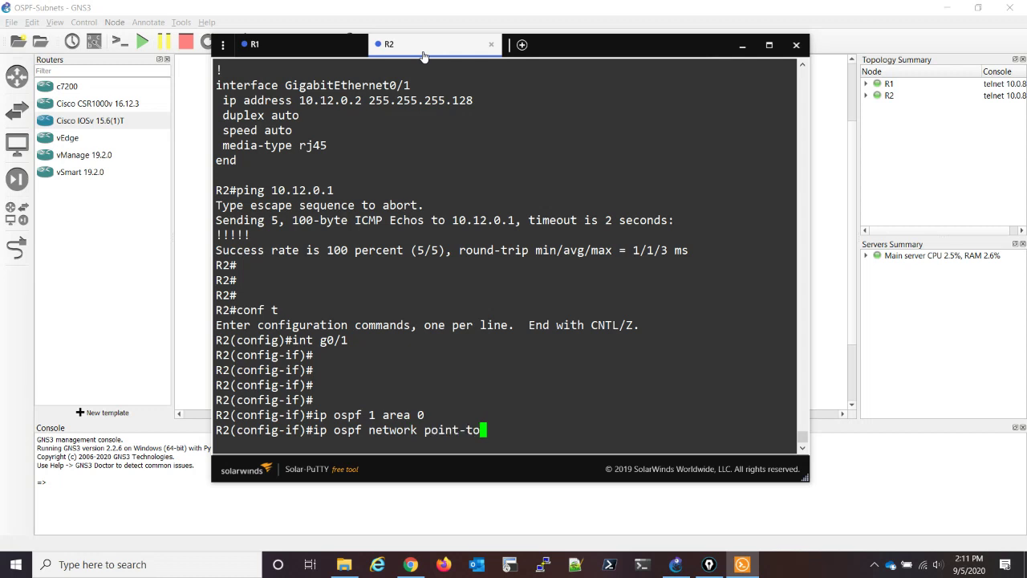
{"action": "type", "text": "-p"}
{"action": "key", "text": "Return"}
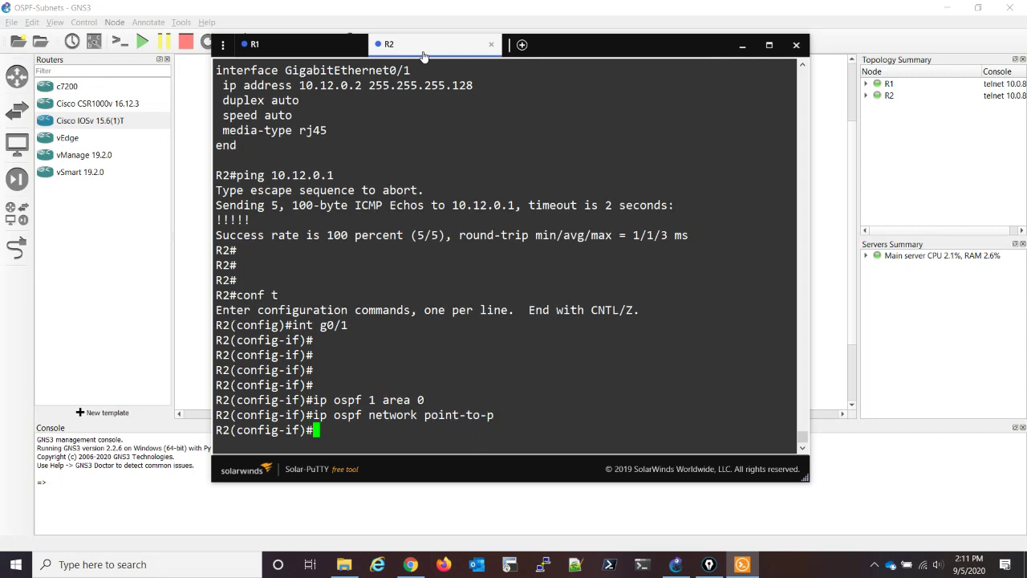
{"action": "type", "text": "end"}
{"action": "key", "text": "Return"}
{"action": "key", "text": "Return"}
{"action": "key", "text": "Return"}
{"action": "key", "text": "Return"}
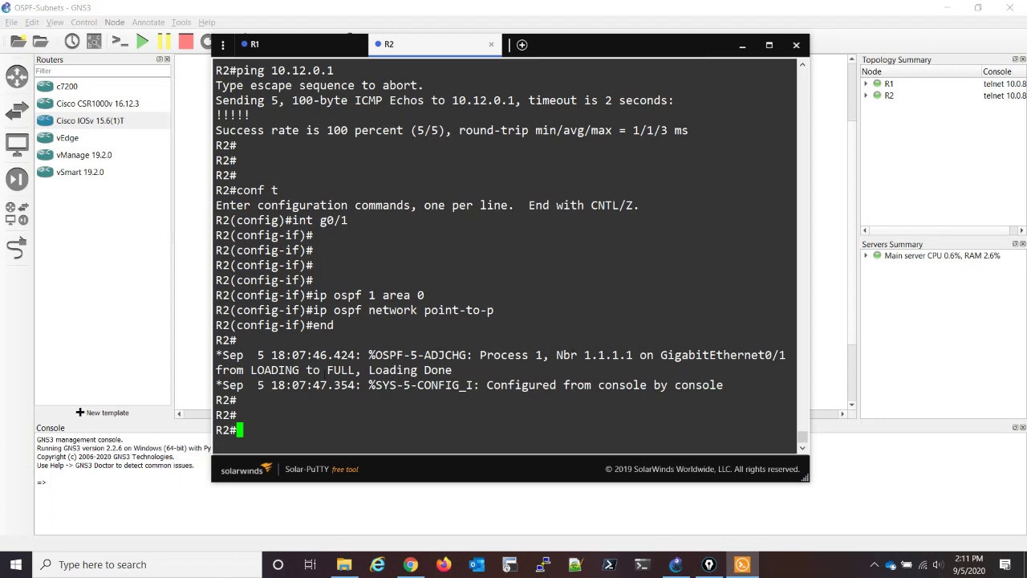
- Highlight the LOADING to FULL change and confirm R2's neighbor 1.1.1.1 is FULL
{"action": "left_click_drag", "start_coordinate": [250, 369], "coordinate": [354, 369]}
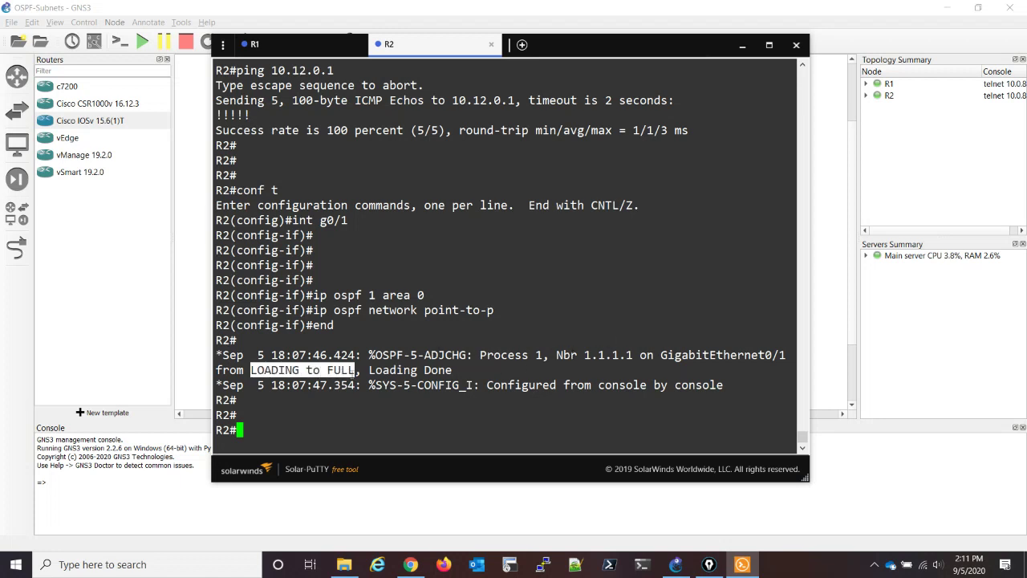
{"action": "left_click", "coordinate": [311, 407]}
{"action": "type", "text": "sh"}
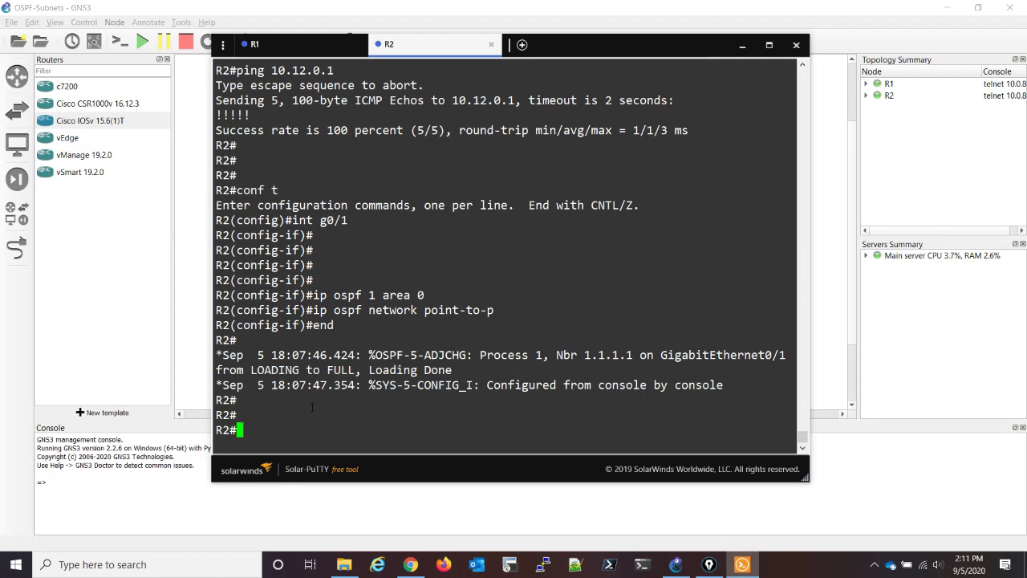
{"action": "type", "text": " ip ospf nei"}
{"action": "key", "text": "Return"}
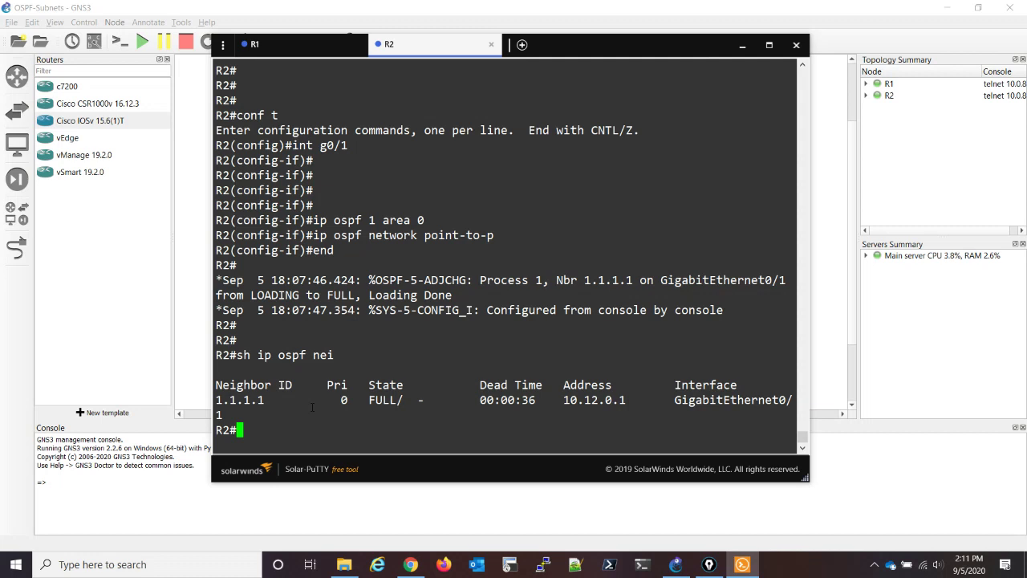
{"action": "key", "text": "Return"}
{"action": "key", "text": "Return"}
{"action": "key", "text": "Return"}
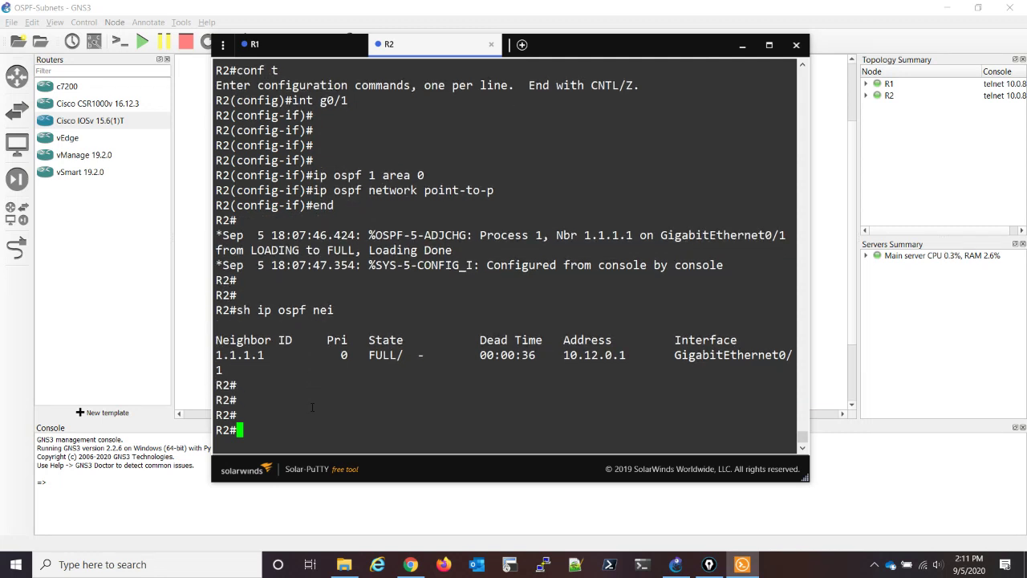
- List R2's full OSPF router link-state database with 'sh ip ospf data router' in a maximized window
{"action": "type", "text": "sh ip ospf data router"}
{"action": "key", "text": "Return"}
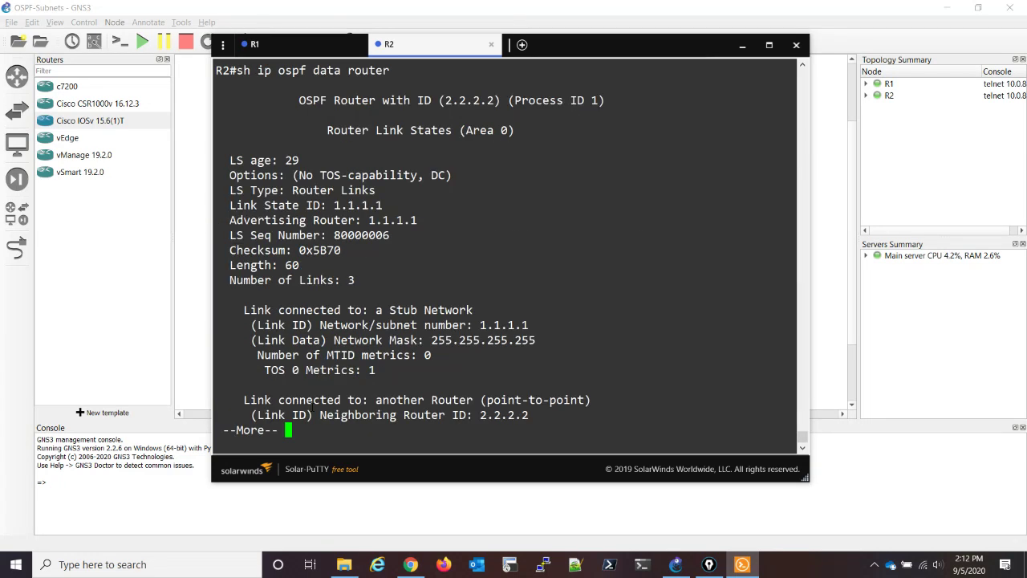
{"action": "key", "text": "space"}
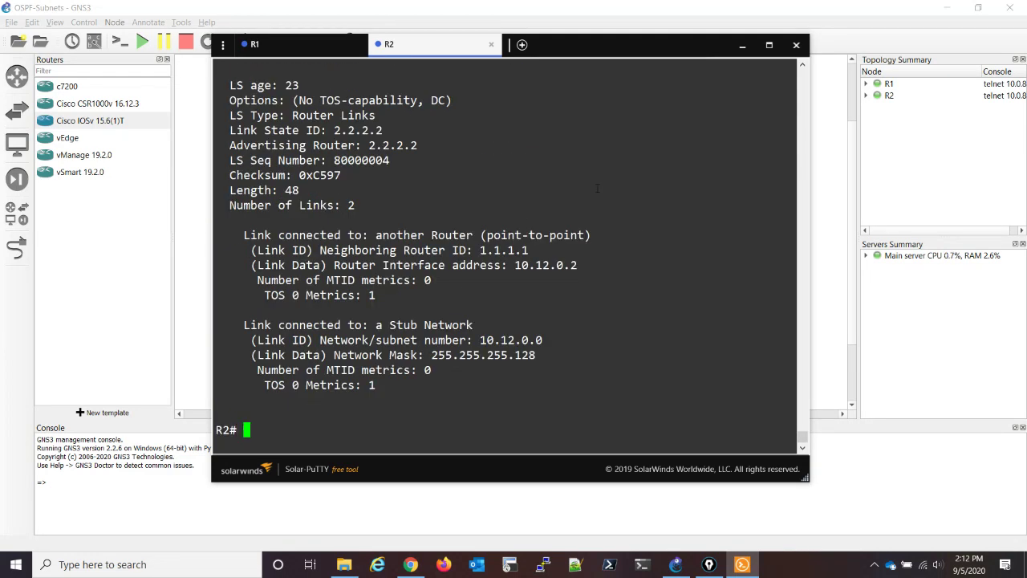
{"action": "left_click", "coordinate": [769, 45]}
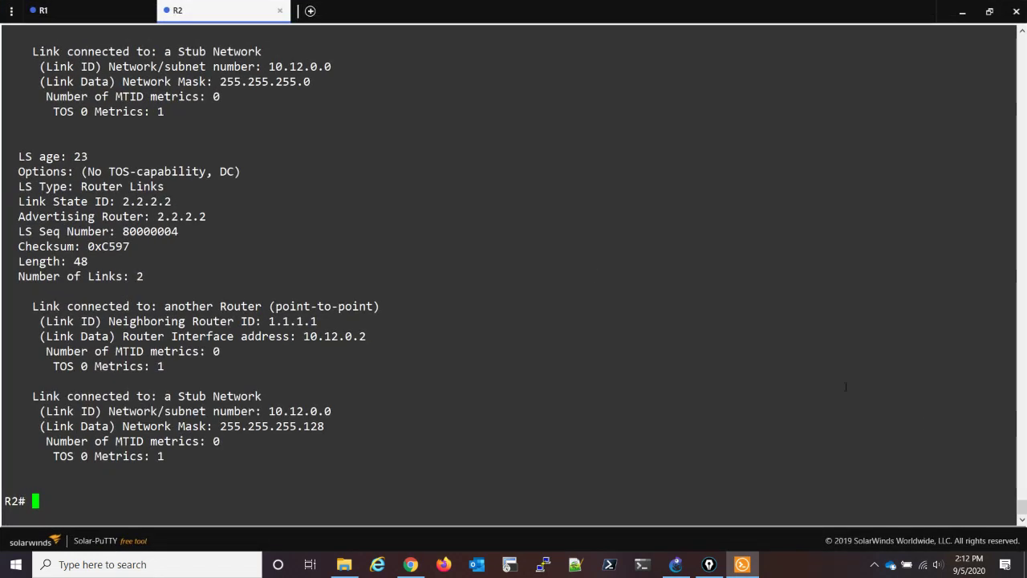
{"action": "scroll", "coordinate": [1022, 499], "scroll_direction": "up", "scroll_amount": 4}
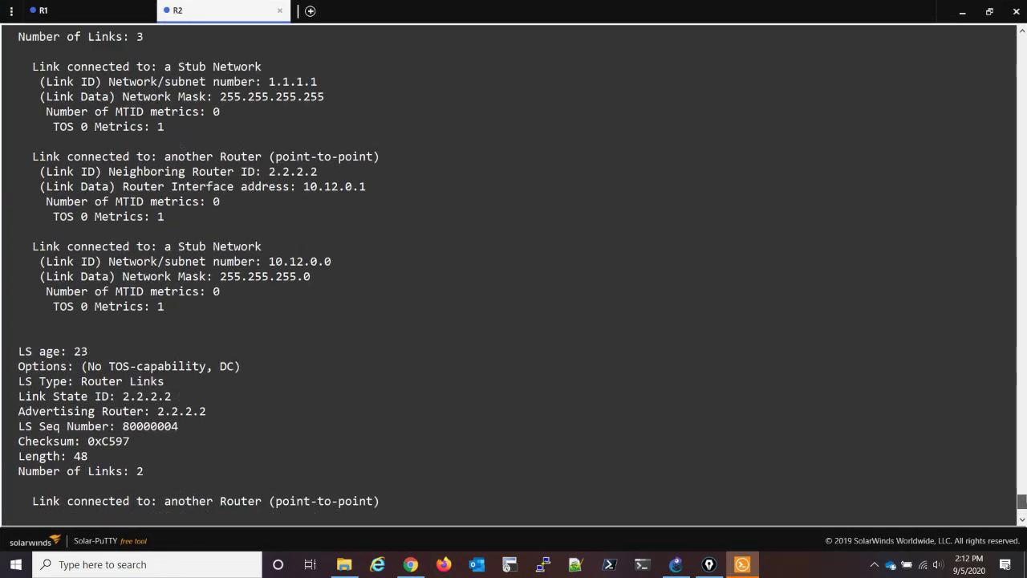
{"action": "scroll", "coordinate": [514, 273], "scroll_direction": "up", "scroll_amount": 6}
{"action": "scroll", "coordinate": [513, 273], "scroll_direction": "down", "scroll_amount": 2}
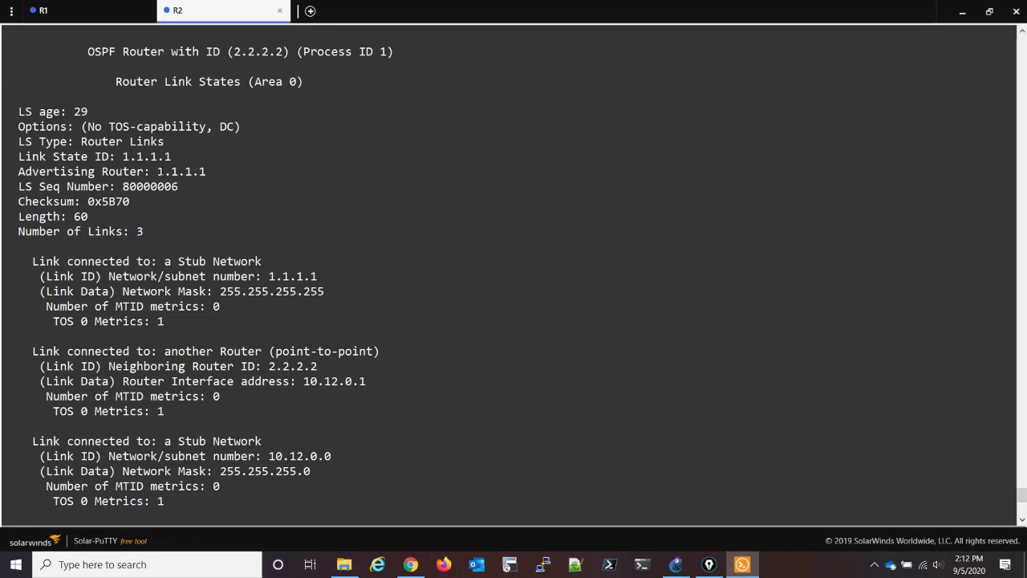
- Highlight R1's router LSA and its stub 10.12.0.0 with mask 255.255.255.0
{"action": "left_click_drag", "start_coordinate": [159, 171], "coordinate": [205, 171]}
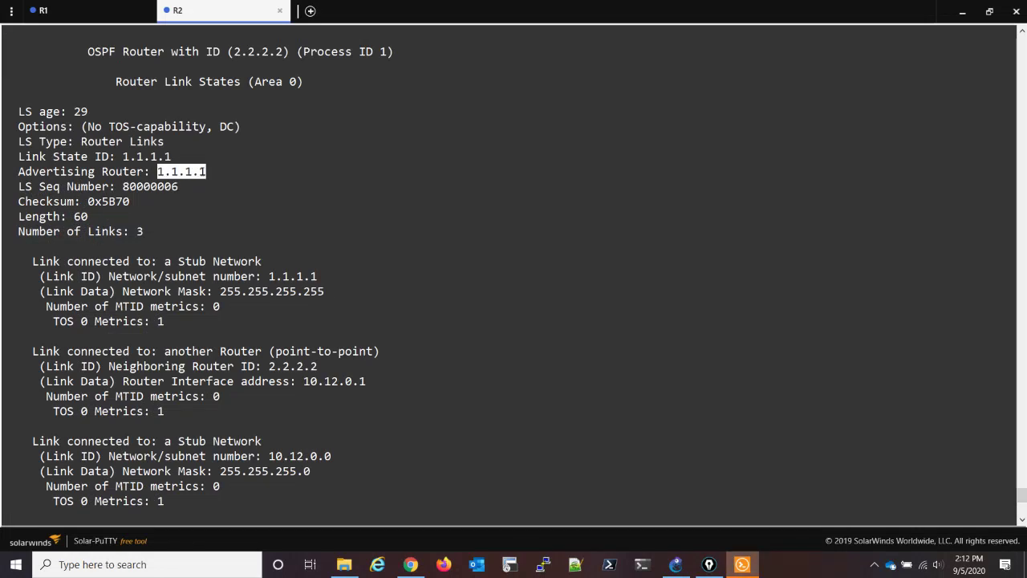
{"action": "left_click", "coordinate": [202, 171]}
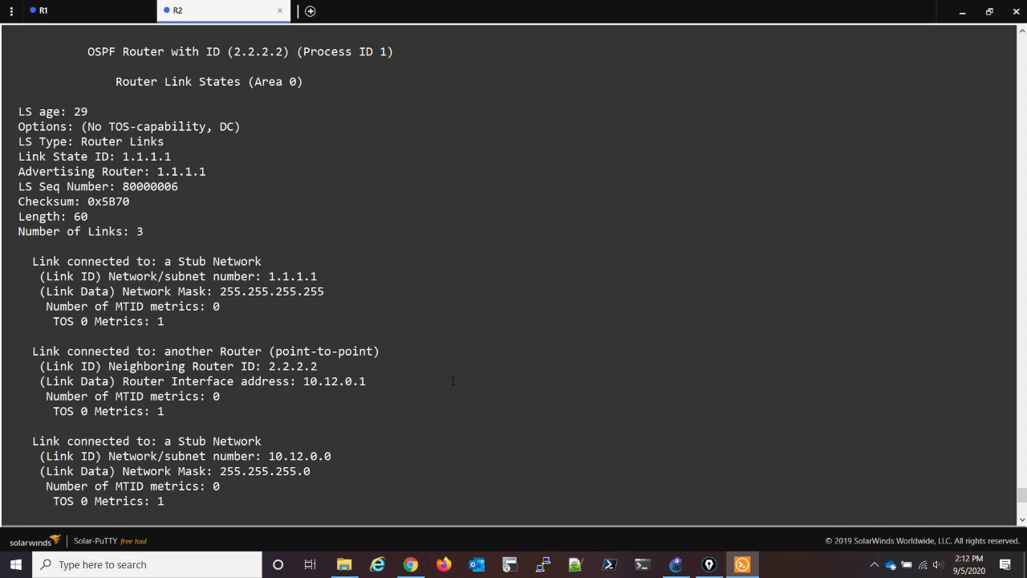
{"action": "left_click", "coordinate": [1022, 520]}
{"action": "left_click", "coordinate": [1021, 520]}
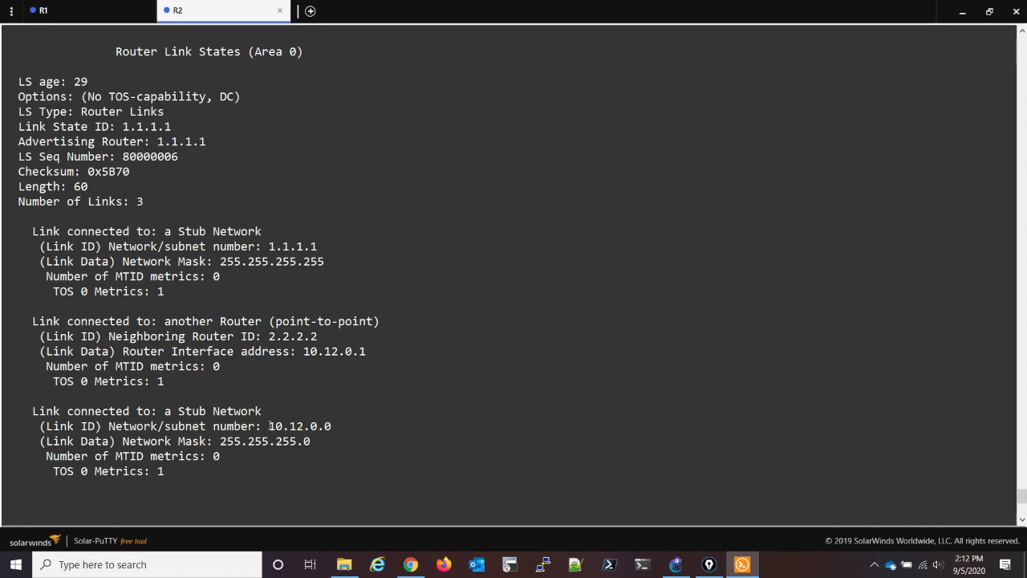
{"action": "left_click_drag", "start_coordinate": [268, 426], "coordinate": [321, 426]}
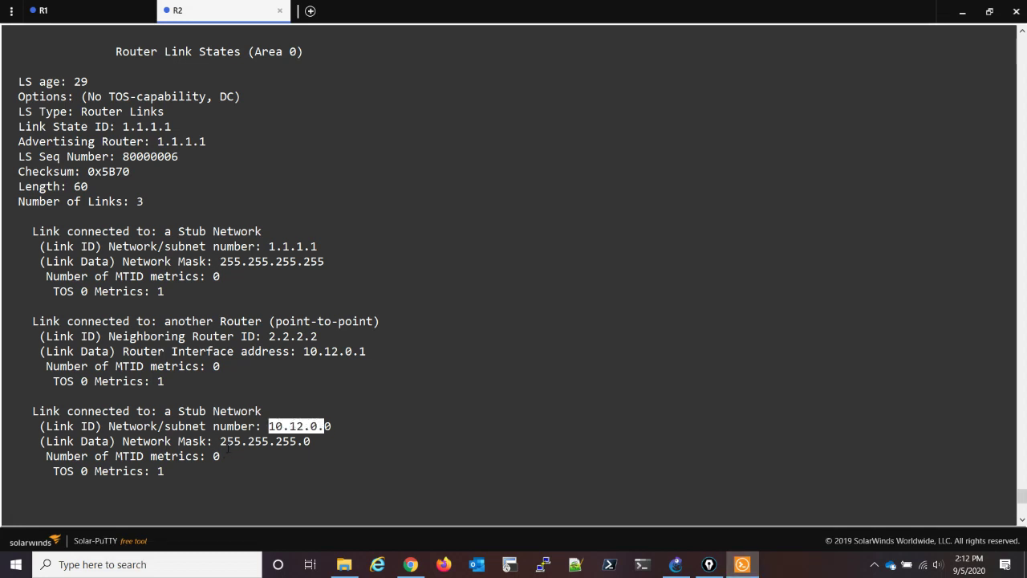
{"action": "left_click_drag", "start_coordinate": [220, 442], "coordinate": [311, 441]}
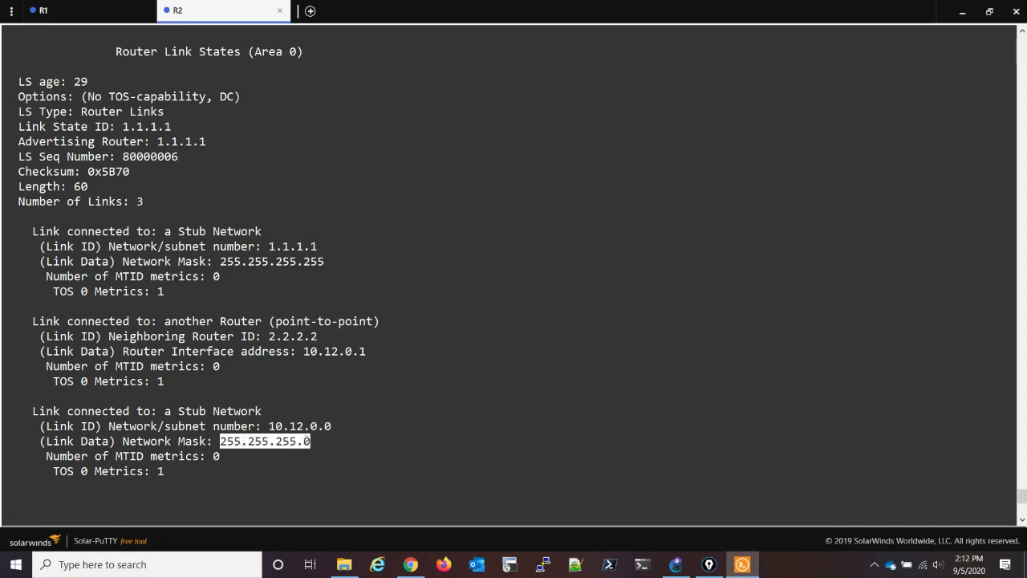
{"action": "left_click", "coordinate": [309, 441]}
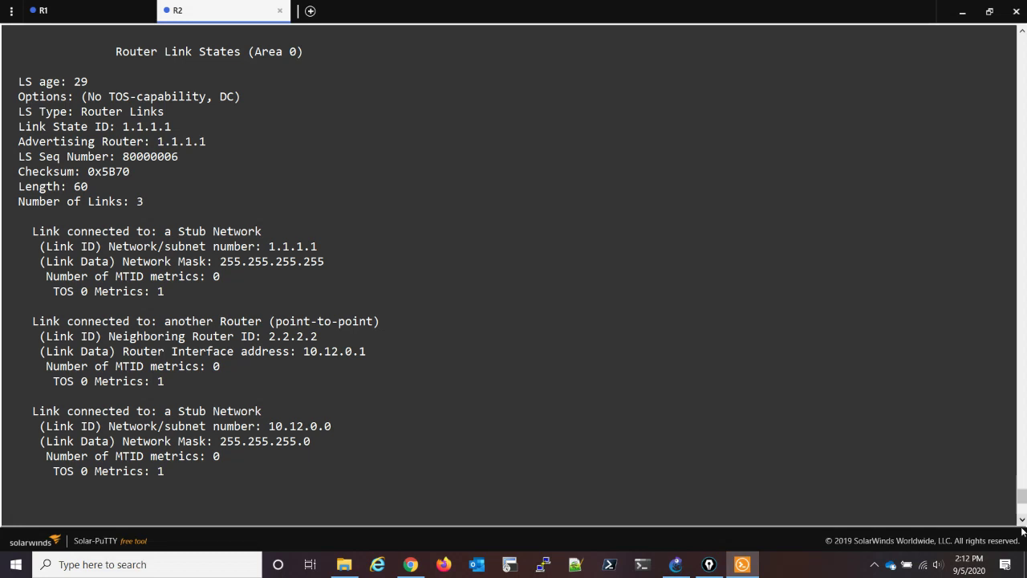
- Highlight R2's own router LSA and its 255.255.255.128 stub mask
{"action": "scroll", "coordinate": [1022, 521], "scroll_direction": "down", "scroll_amount": 7}
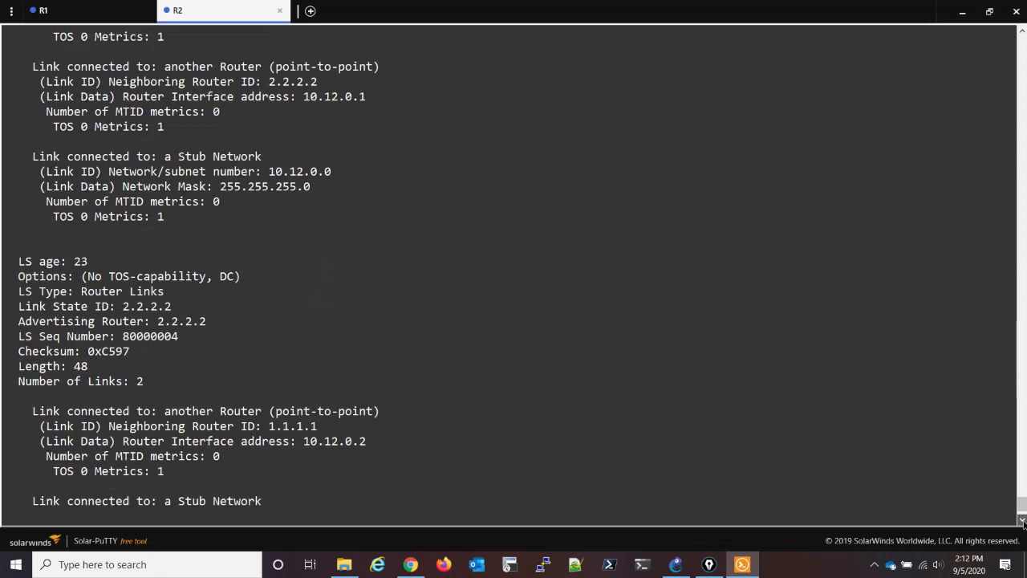
{"action": "scroll", "coordinate": [1022, 522], "scroll_direction": "down", "scroll_amount": 2}
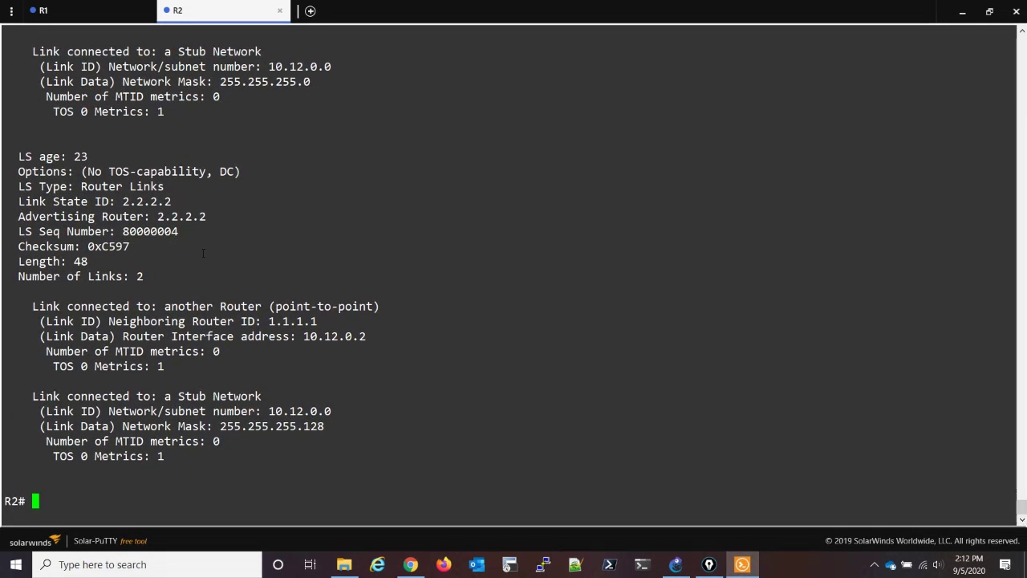
{"action": "left_click_drag", "start_coordinate": [157, 217], "coordinate": [210, 232]}
{"action": "left_click", "coordinate": [207, 216]}
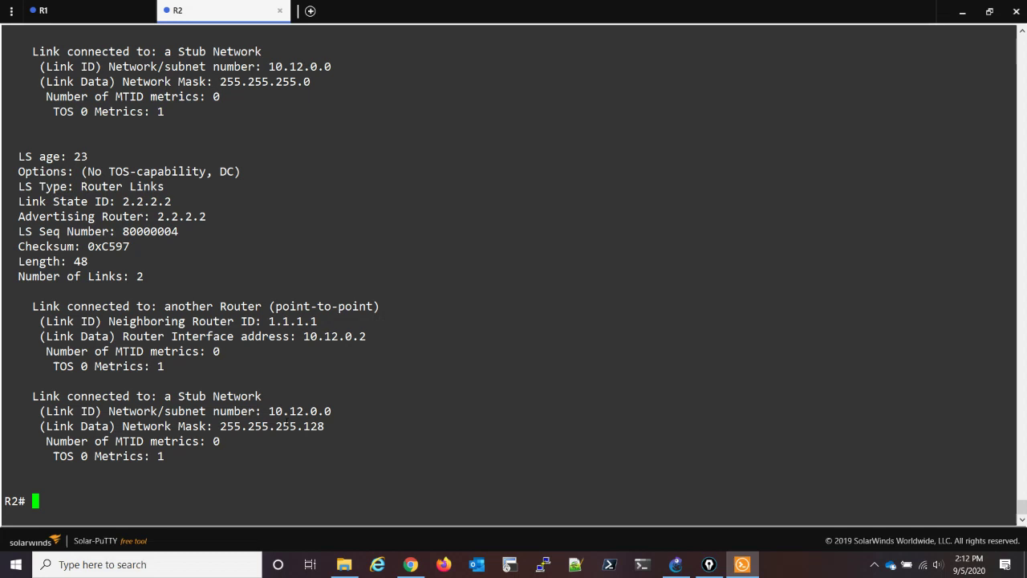
{"action": "left_click_drag", "start_coordinate": [218, 426], "coordinate": [324, 426]}
{"action": "left_click", "coordinate": [140, 497]}
{"action": "key", "text": "Return"}
{"action": "key", "text": "Return"}
{"action": "key", "text": "Return"}
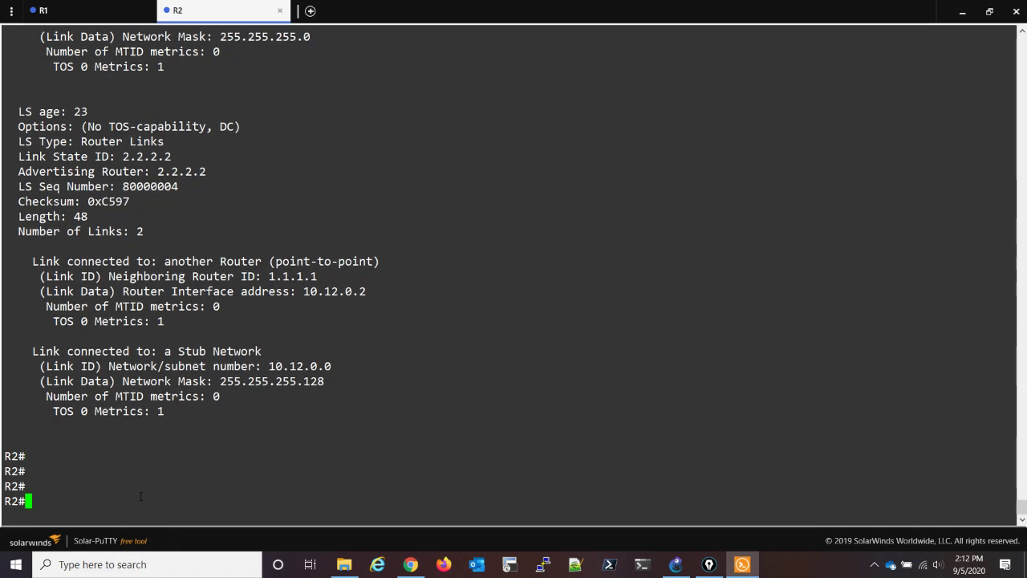
- Show R2's OSPF-learned routes and highlight 10.12.0.0/24
{"action": "type", "text": "sh ip route "}
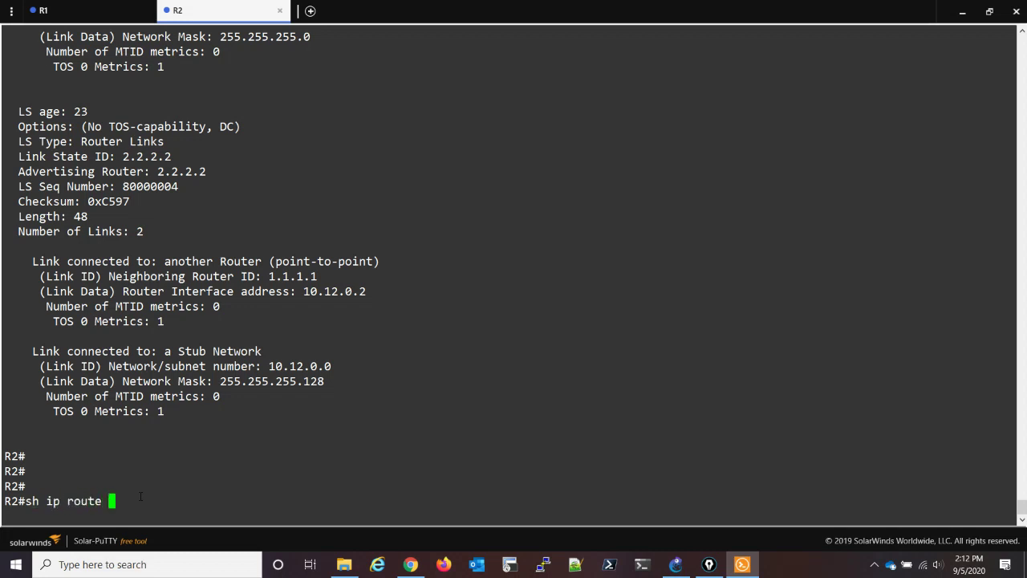
{"action": "type", "text": "ospf"}
{"action": "key", "text": "Return"}
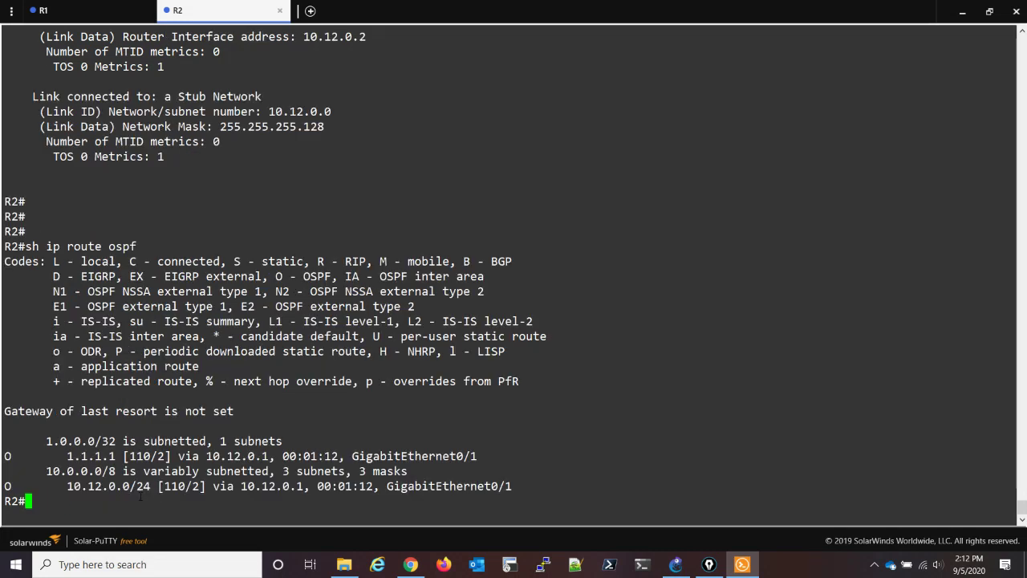
{"action": "key", "text": "Return"}
{"action": "key", "text": "Return"}
{"action": "key", "text": "Return"}
{"action": "key", "text": "Return"}
{"action": "key", "text": "Return"}
{"action": "key", "text": "Return"}
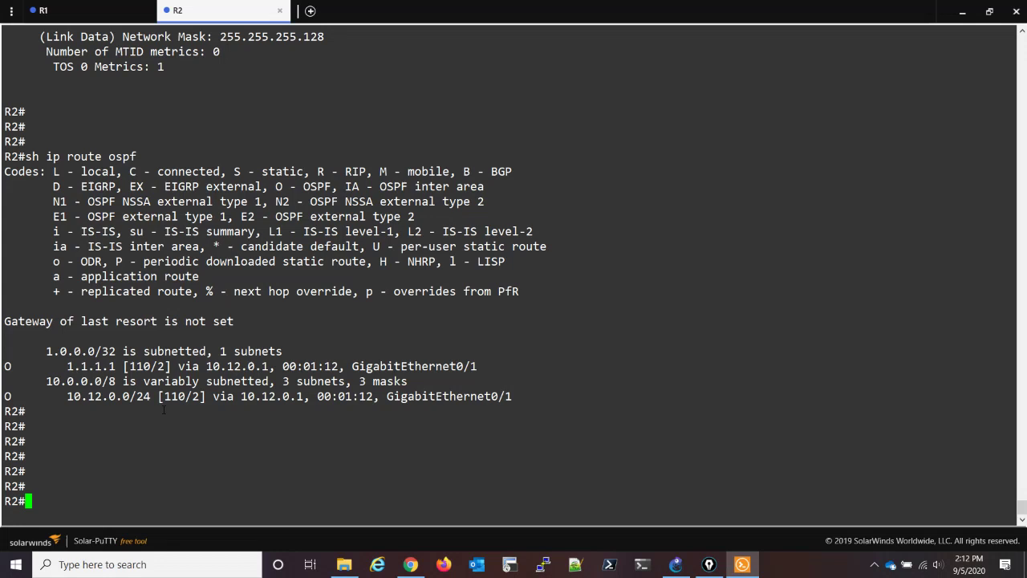
{"action": "left_click_drag", "start_coordinate": [68, 395], "coordinate": [150, 397]}
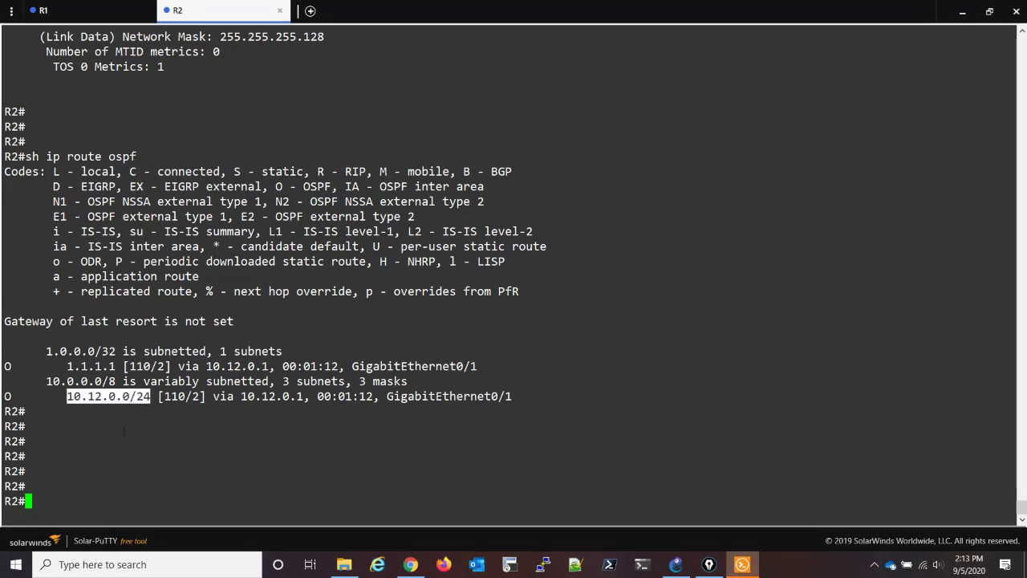
{"action": "left_click", "coordinate": [111, 455]}
- Show R2's full routing table with 'sh ip route | b Gateway', highlighting /24 and connected /25
{"action": "type", "text": "sh ip "}
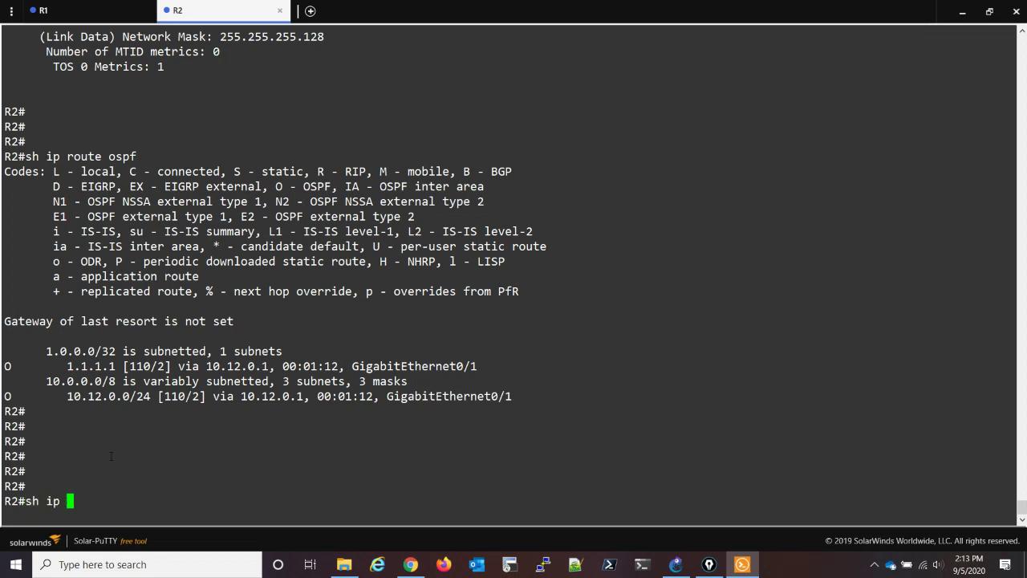
{"action": "type", "text": "route ospf"}
{"action": "key", "text": "BackSpace"}
{"action": "key", "text": "BackSpace"}
{"action": "key", "text": "BackSpace"}
{"action": "key", "text": "BackSpace"}
{"action": "type", "text": "route | b Gateway"}
{"action": "key", "text": "Return"}
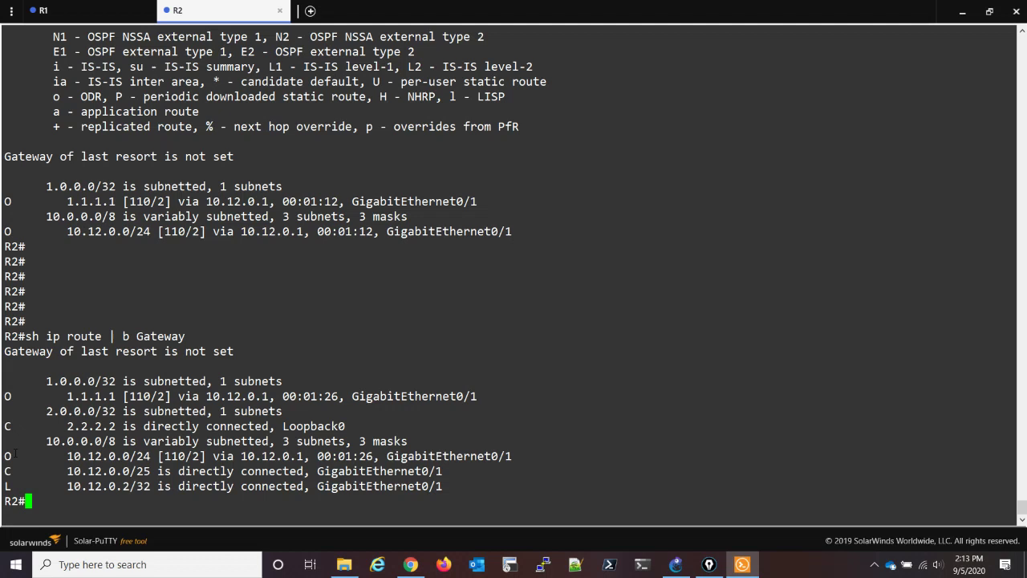
{"action": "left_click_drag", "start_coordinate": [150, 455], "coordinate": [129, 456]}
{"action": "left_click", "coordinate": [11, 471]}
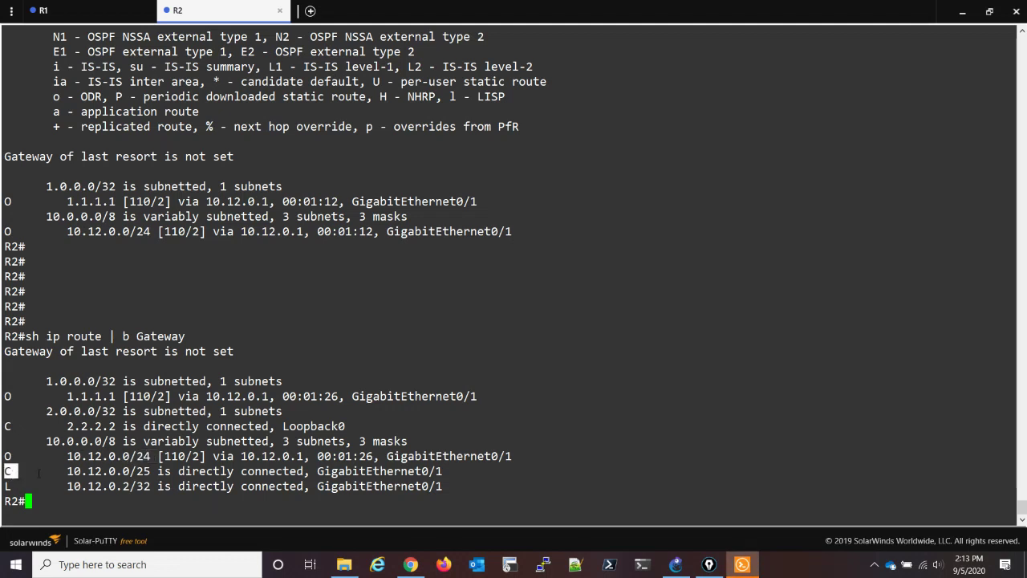
{"action": "left_click_drag", "start_coordinate": [67, 471], "coordinate": [153, 471]}
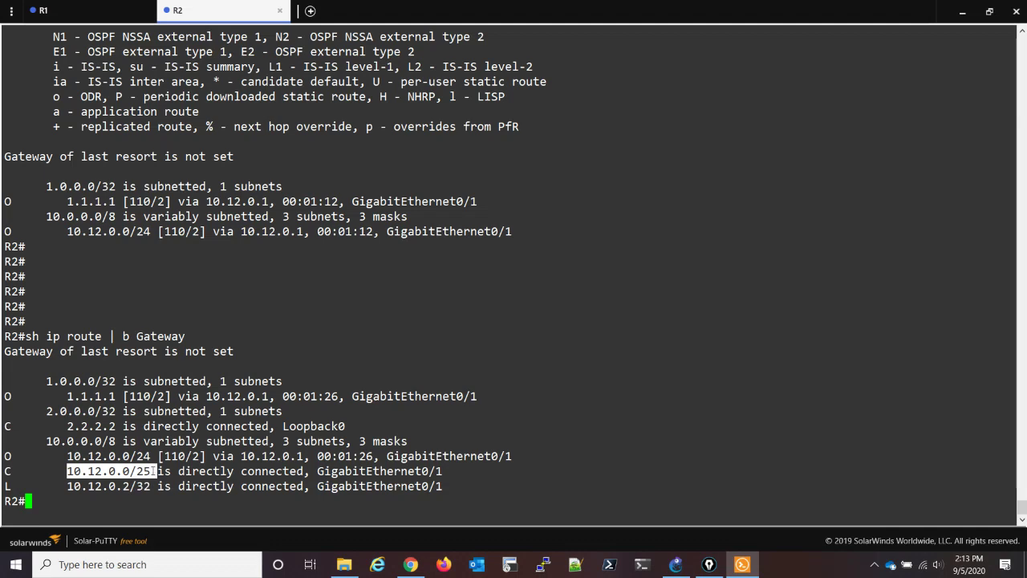
- On R1 run 'sh ip route | b Gateway' and highlight the connected and OSPF 10.12.0.0 routes
{"action": "left_click", "coordinate": [109, 11]}
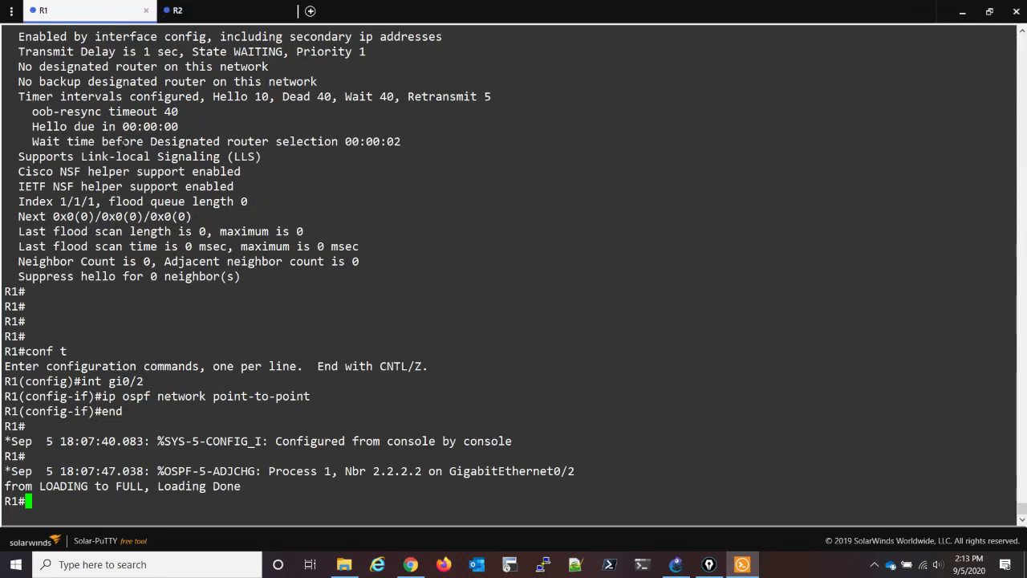
{"action": "key", "text": "Return"}
{"action": "key", "text": "Return"}
{"action": "key", "text": "Return"}
{"action": "key", "text": "Return"}
{"action": "key", "text": "Return"}
{"action": "key", "text": "Return"}
{"action": "key", "text": "Return"}
{"action": "key", "text": "Return"}
{"action": "key", "text": "Return"}
{"action": "key", "text": "Return"}
{"action": "key", "text": "Return"}
{"action": "key", "text": "Return"}
{"action": "key", "text": "Return"}
{"action": "key", "text": "Return"}
{"action": "type", "text": "sh "}
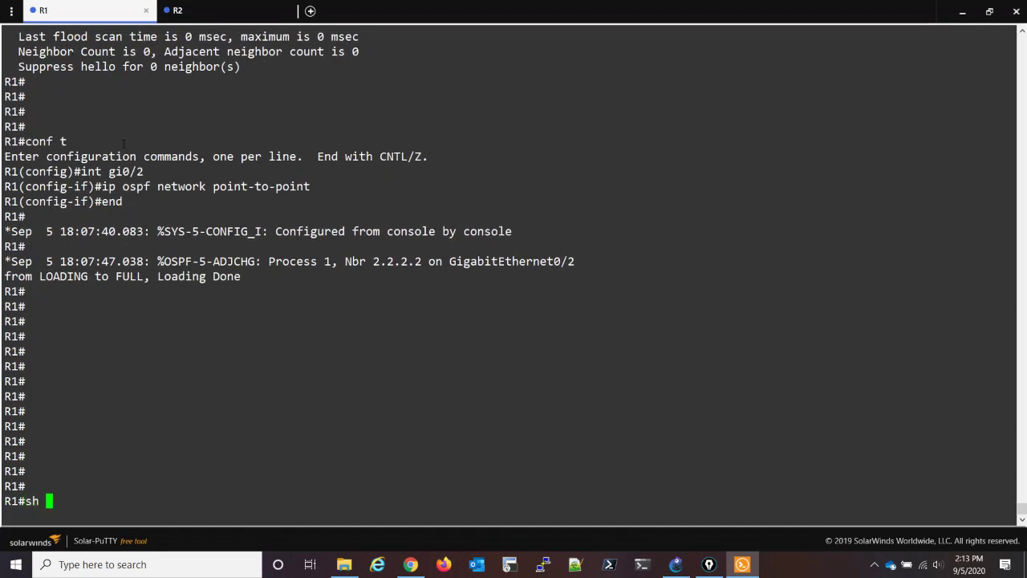
{"action": "type", "text": "ip route | b "}
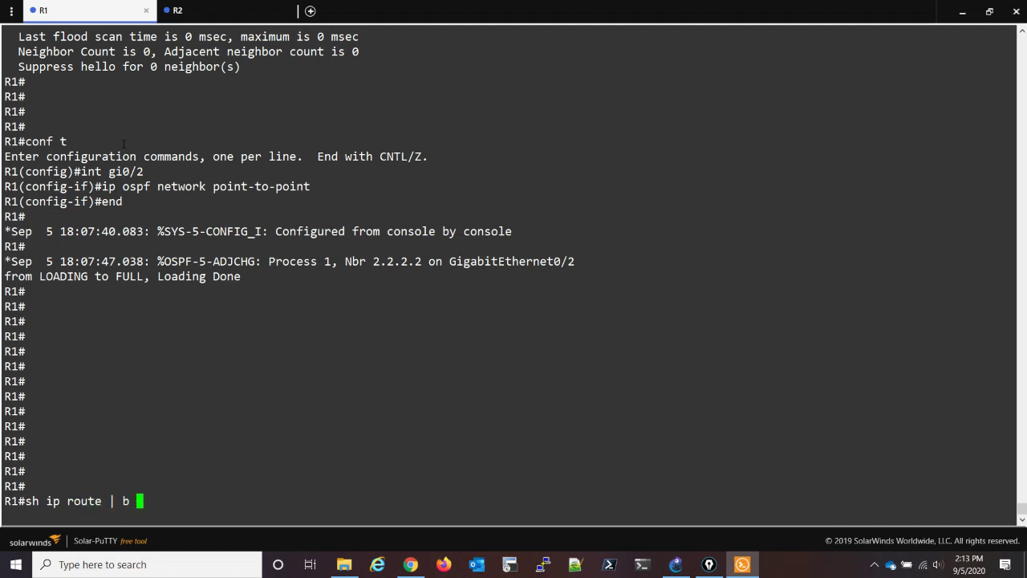
{"action": "type", "text": "Gateway"}
{"action": "key", "text": "Return"}
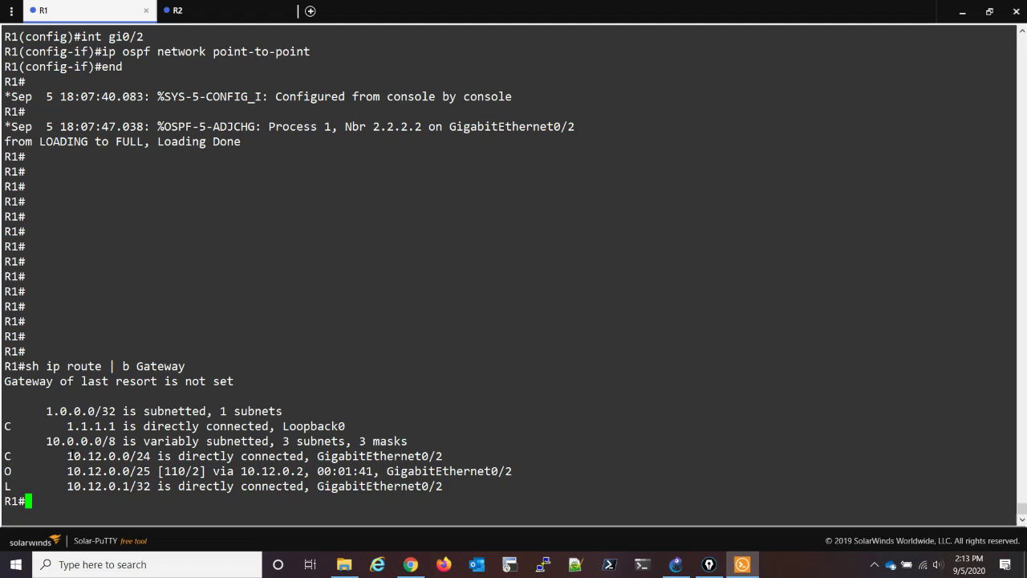
{"action": "left_click_drag", "start_coordinate": [66, 456], "coordinate": [149, 471]}
{"action": "left_click", "coordinate": [147, 457]}
- Highlight the O code and learned 10.12.0.0/25 route, then return to R2's console
{"action": "left_click_drag", "start_coordinate": [5, 471], "coordinate": [18, 470]}
{"action": "left_click_drag", "start_coordinate": [81, 471], "coordinate": [150, 471]}
{"action": "left_click", "coordinate": [147, 471]}
{"action": "left_click_drag", "start_coordinate": [4, 471], "coordinate": [25, 471]}
{"action": "left_click_drag", "start_coordinate": [154, 474], "coordinate": [67, 474]}
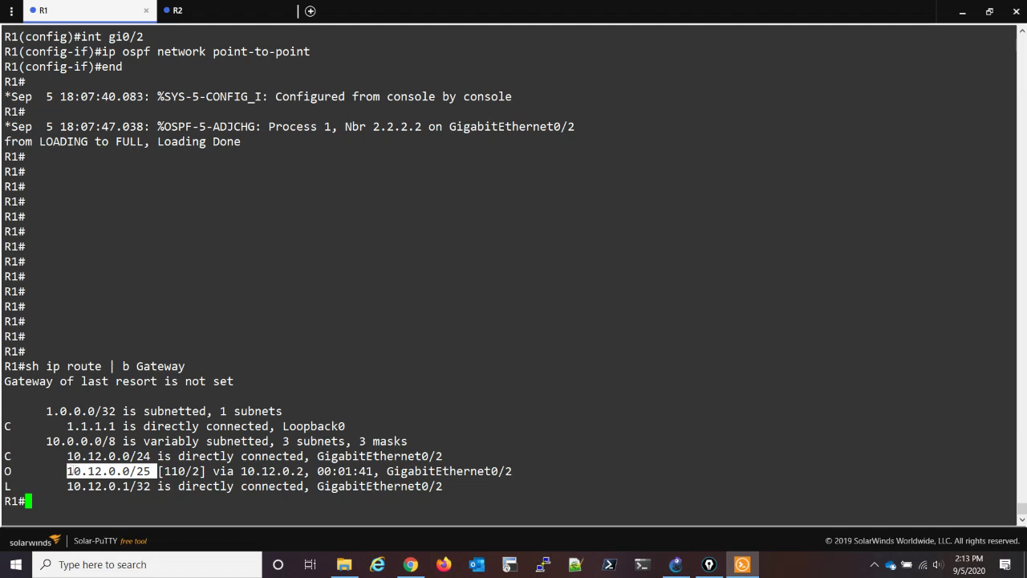
{"action": "left_click", "coordinate": [91, 471]}
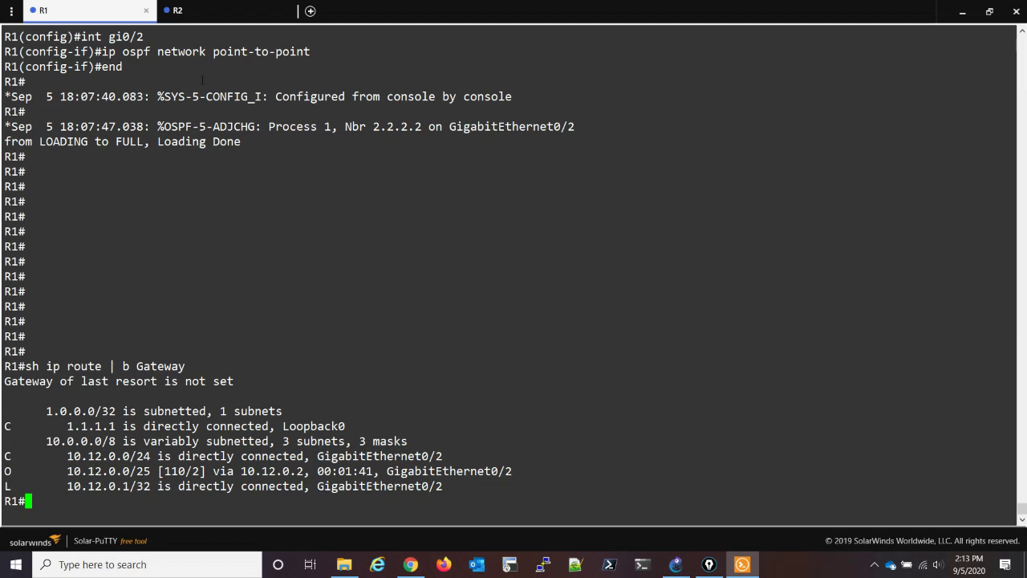
{"action": "left_click", "coordinate": [206, 13]}
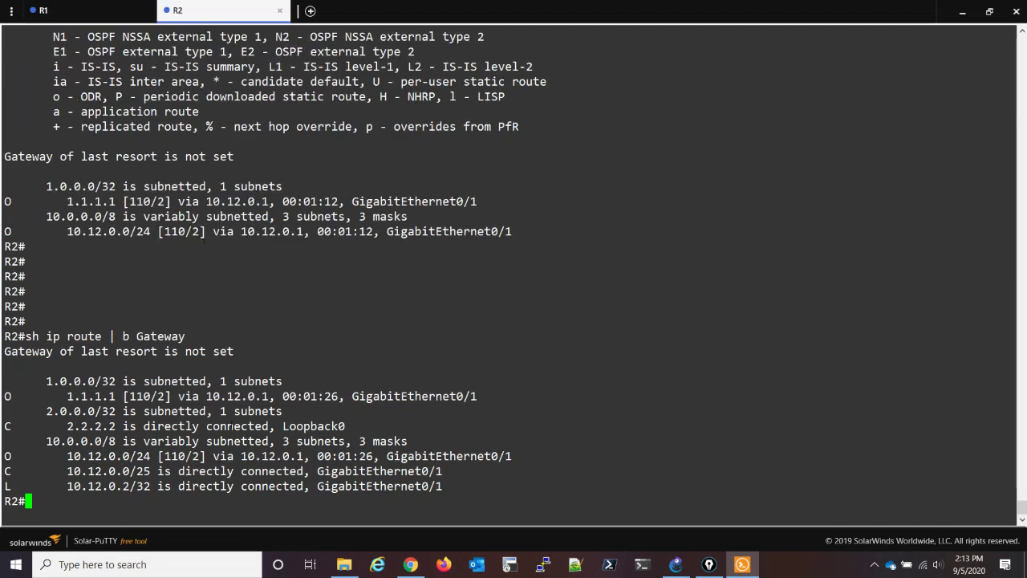
- Show R2's OSPF first-hop gateways with 'sh ip ospf route | b Gate'
{"action": "key", "text": "Return"}
{"action": "key", "text": "Return"}
{"action": "key", "text": "Return"}
{"action": "key", "text": "Return"}
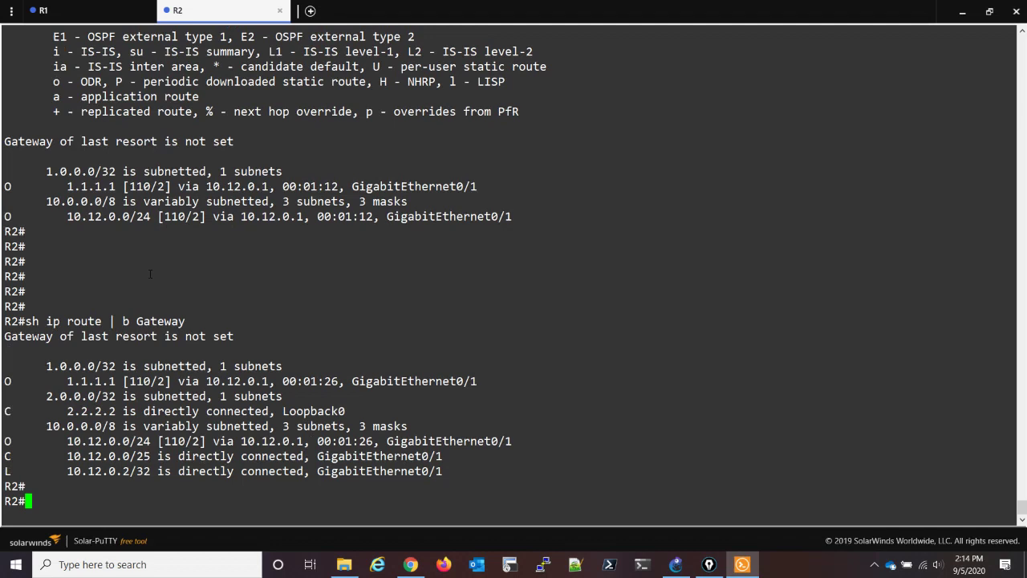
{"action": "type", "text": "sh ip ospf route | b G"}
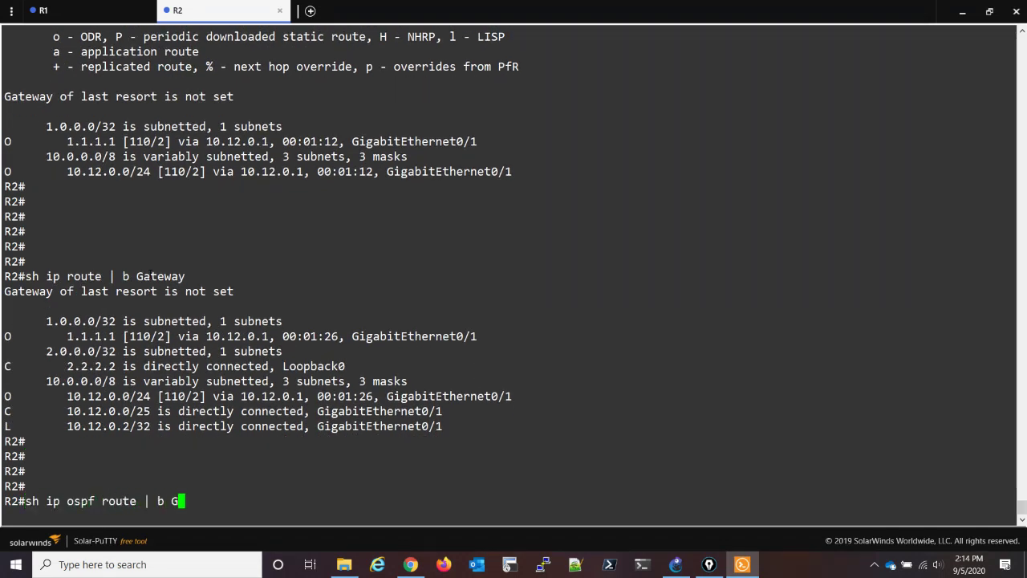
{"action": "type", "text": "ate"}
{"action": "key", "text": "Return"}
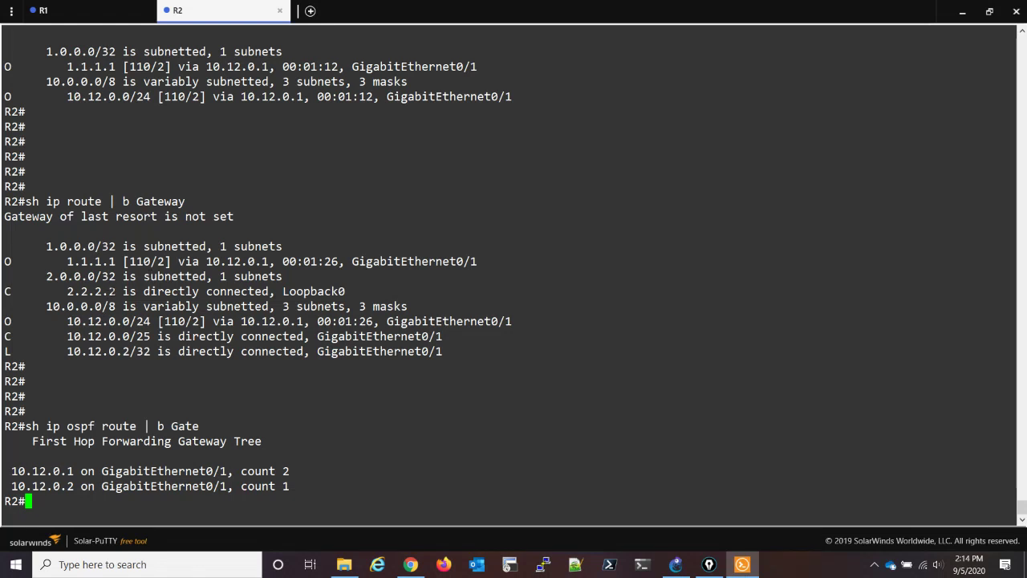
{"action": "key", "text": "Return"}
{"action": "key", "text": "Return"}
{"action": "key", "text": "Return"}
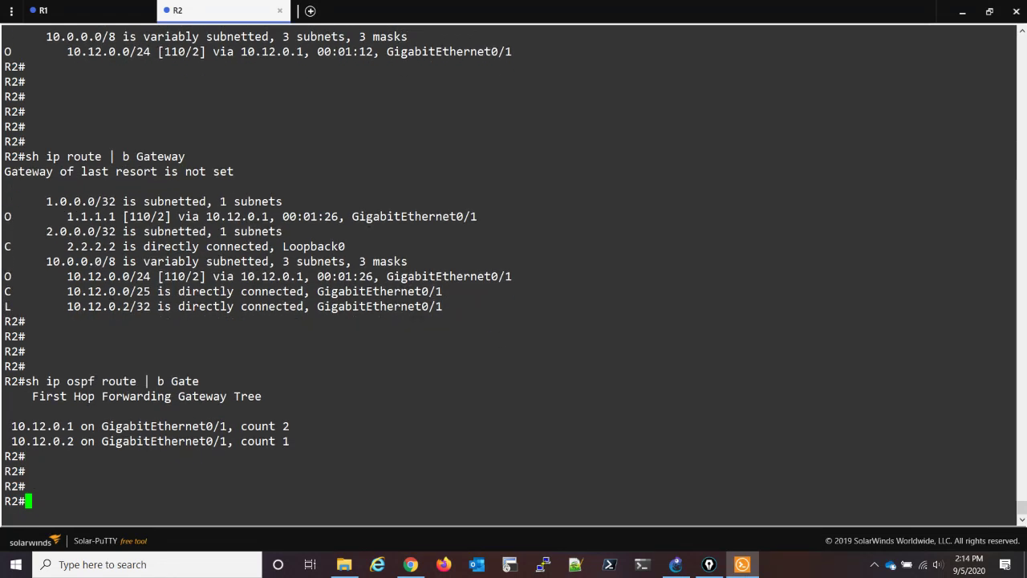
- Run 'sh ip route ospf | b Gate' on R2, listing 1.1.1.1/32 and 10.12.0.0/24 via 10.12.0.1
{"action": "key", "text": "Up"}
{"action": "key", "text": "Left"}
{"action": "key", "text": "Left"}
{"action": "key", "text": "Left"}
{"action": "key", "text": "Left"}
{"action": "key", "text": "Left"}
{"action": "key", "text": "Left"}
{"action": "key", "text": "Left"}
{"action": "key", "text": "Left"}
{"action": "key", "text": "Left"}
{"action": "key", "text": "Left"}
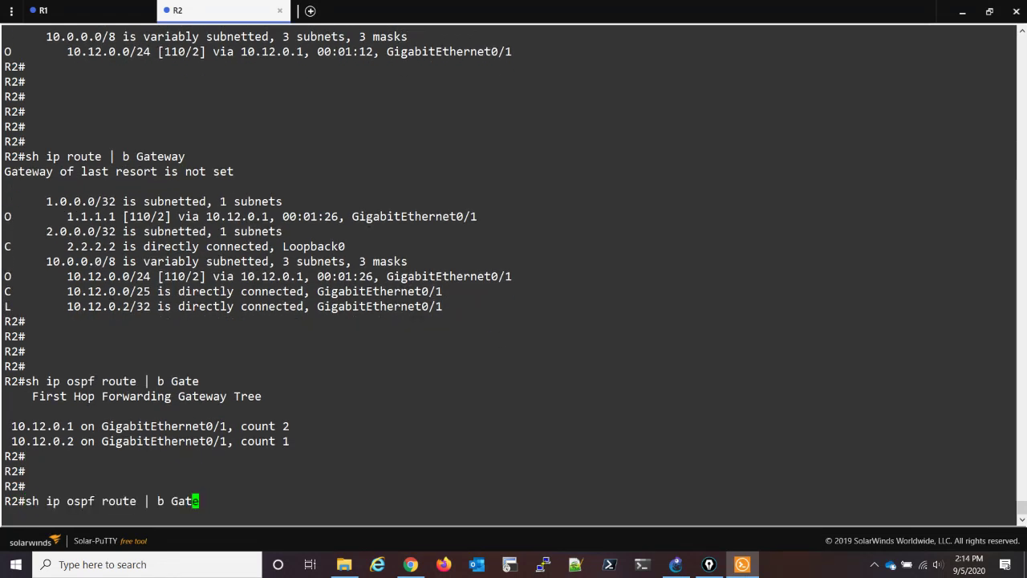
{"action": "key", "text": "Right"}
{"action": "key", "text": "BackSpace"}
{"action": "key", "text": "BackSpace"}
{"action": "key", "text": "BackSpace"}
{"action": "key", "text": "BackSpace"}
{"action": "key", "text": "BackSpace"}
{"action": "key", "text": "BackSpace"}
{"action": "key", "text": "BackSpace"}
{"action": "key", "text": "BackSpace"}
{"action": "key", "text": "BackSpace"}
{"action": "key", "text": "BackSpace"}
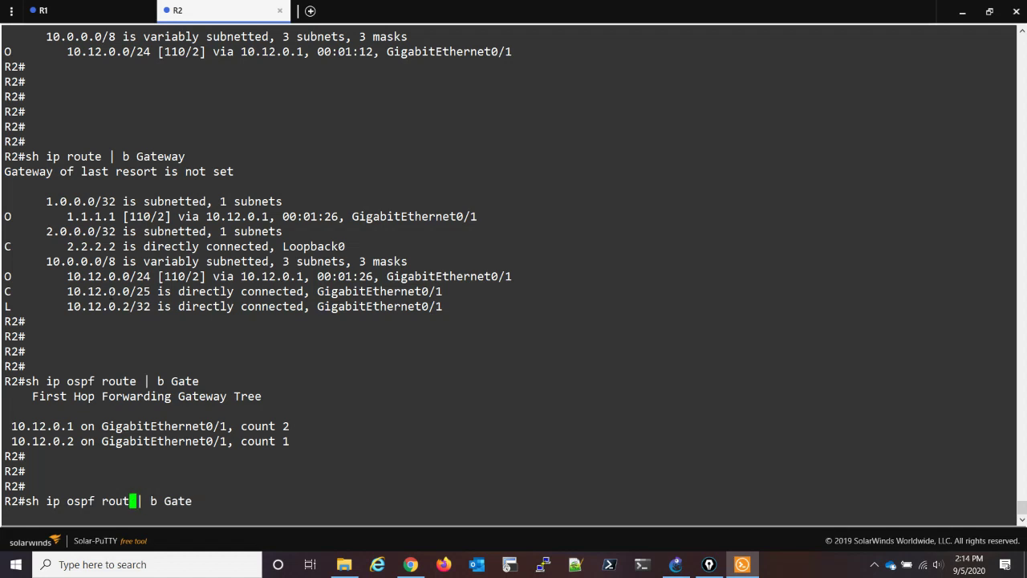
{"action": "type", "text": "route ospf"}
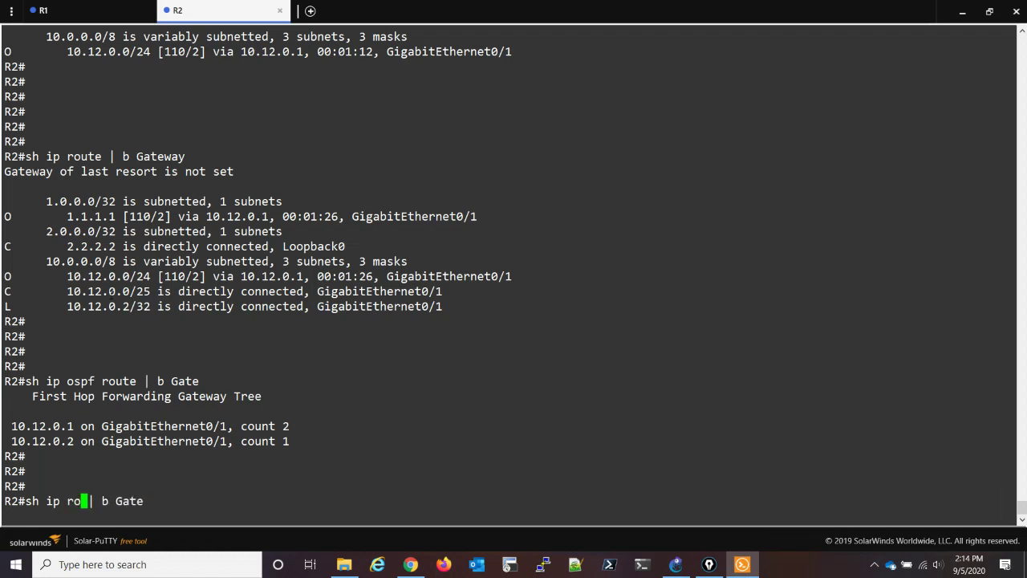
{"action": "key", "text": "Return"}
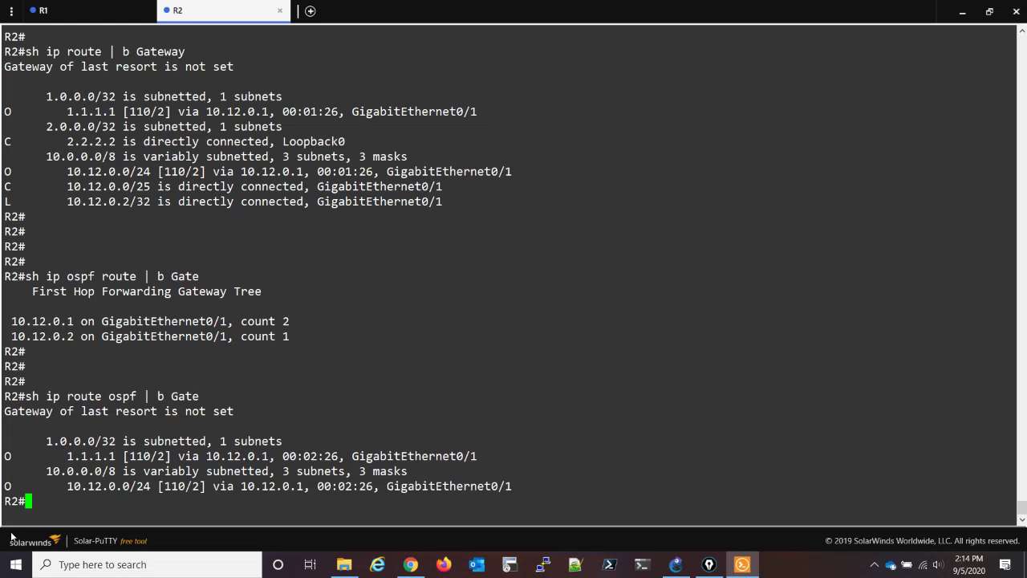
{"action": "left_click_drag", "start_coordinate": [68, 456], "coordinate": [114, 455]}
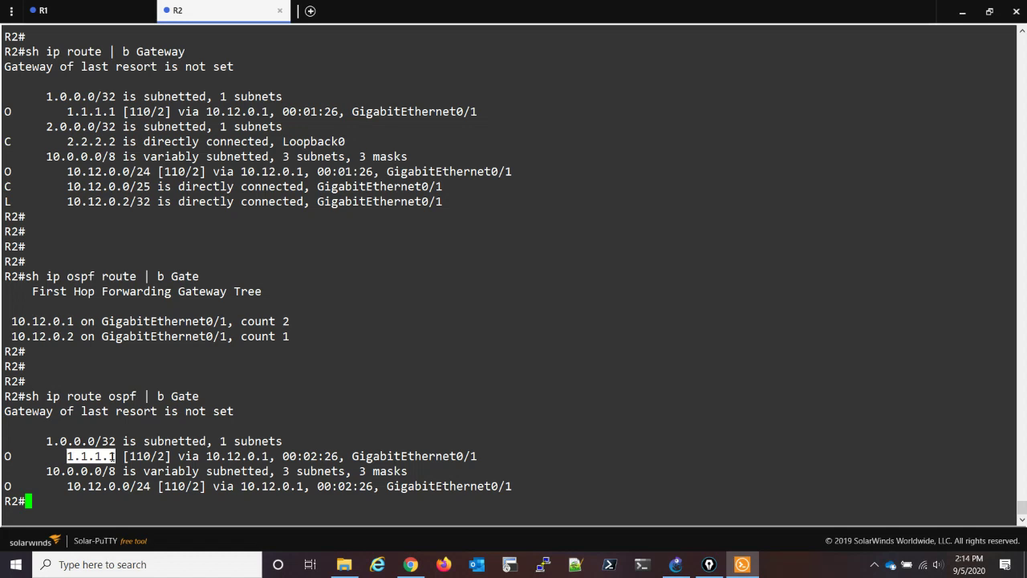
{"action": "left_click", "coordinate": [96, 507]}
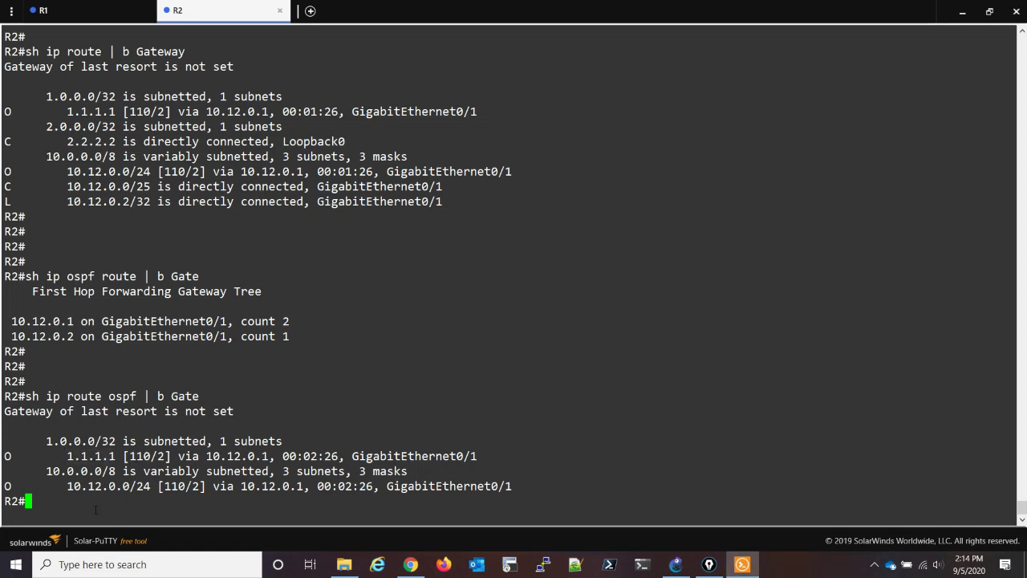
{"action": "left_click_drag", "start_coordinate": [66, 485], "coordinate": [150, 486]}
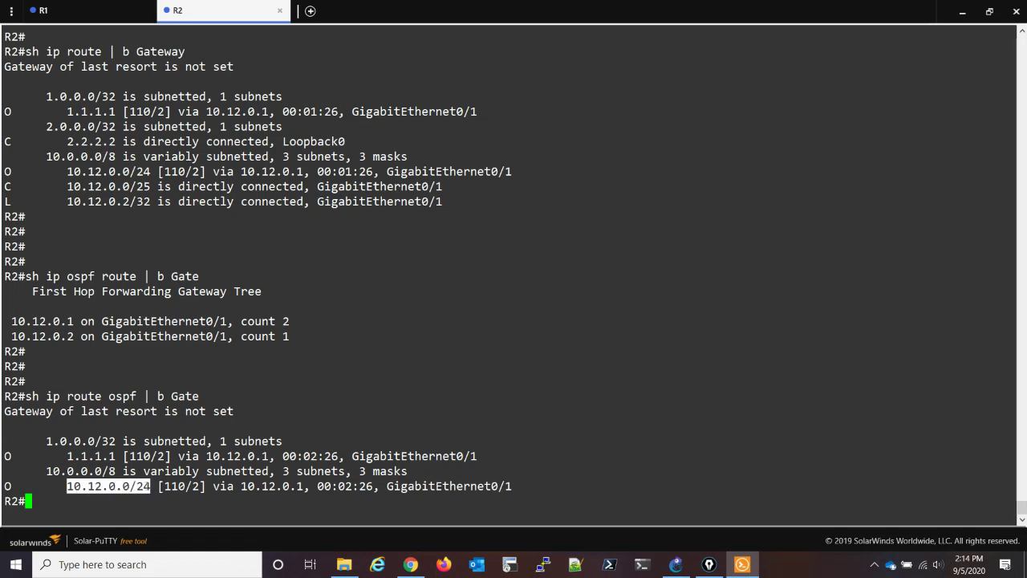